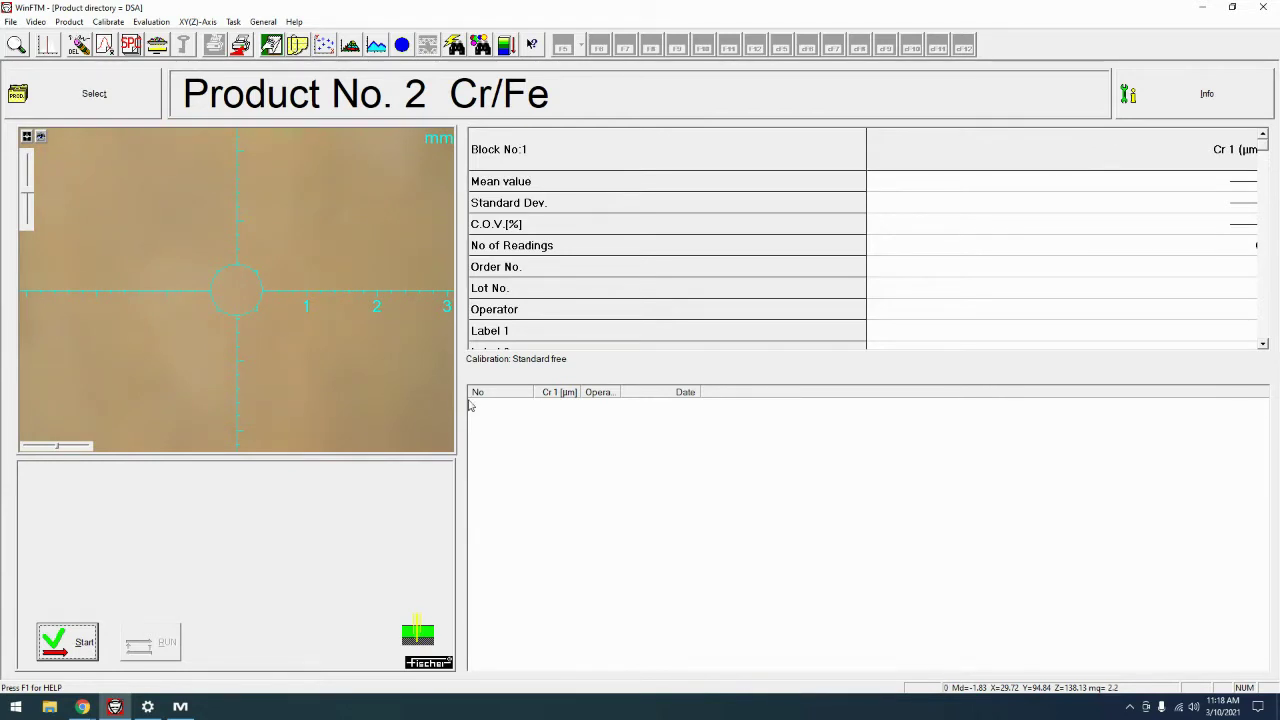
Open the Product menu in WinFTM's menu bar
{"action": "left_click", "coordinate": [69, 21]}
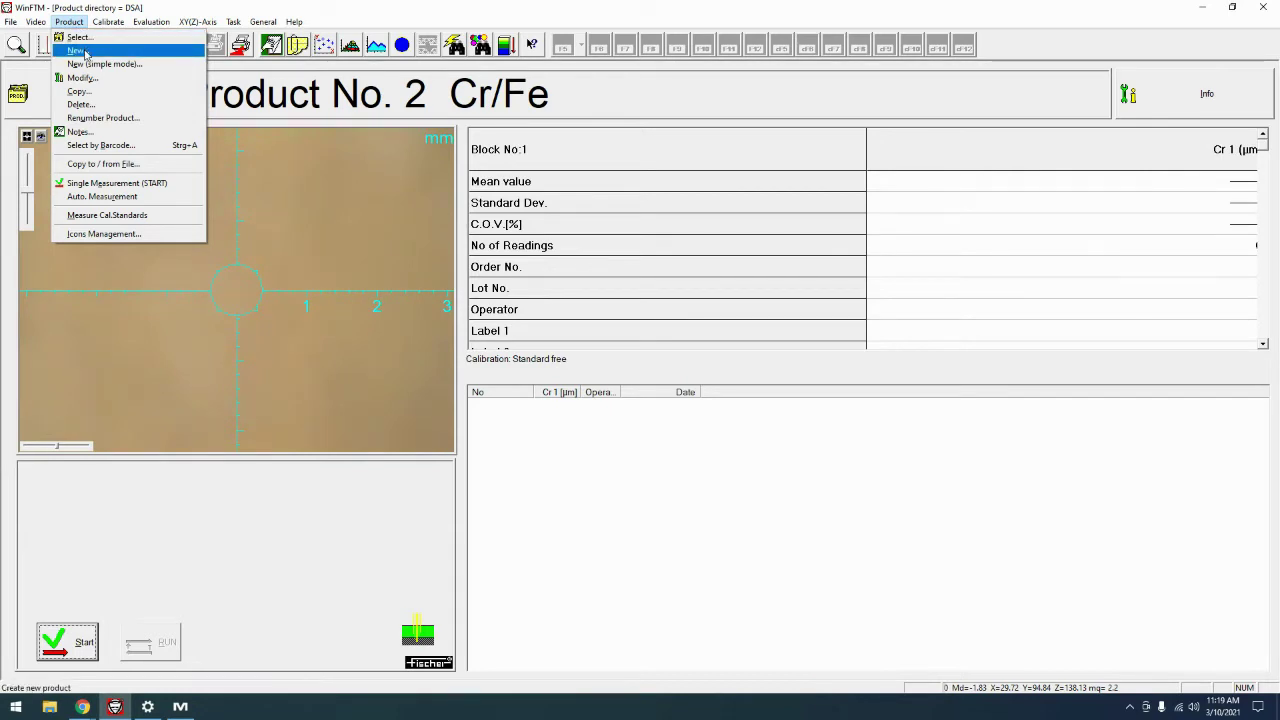
Choose Product > New and opt to create a new application
{"action": "left_click", "coordinate": [86, 53]}
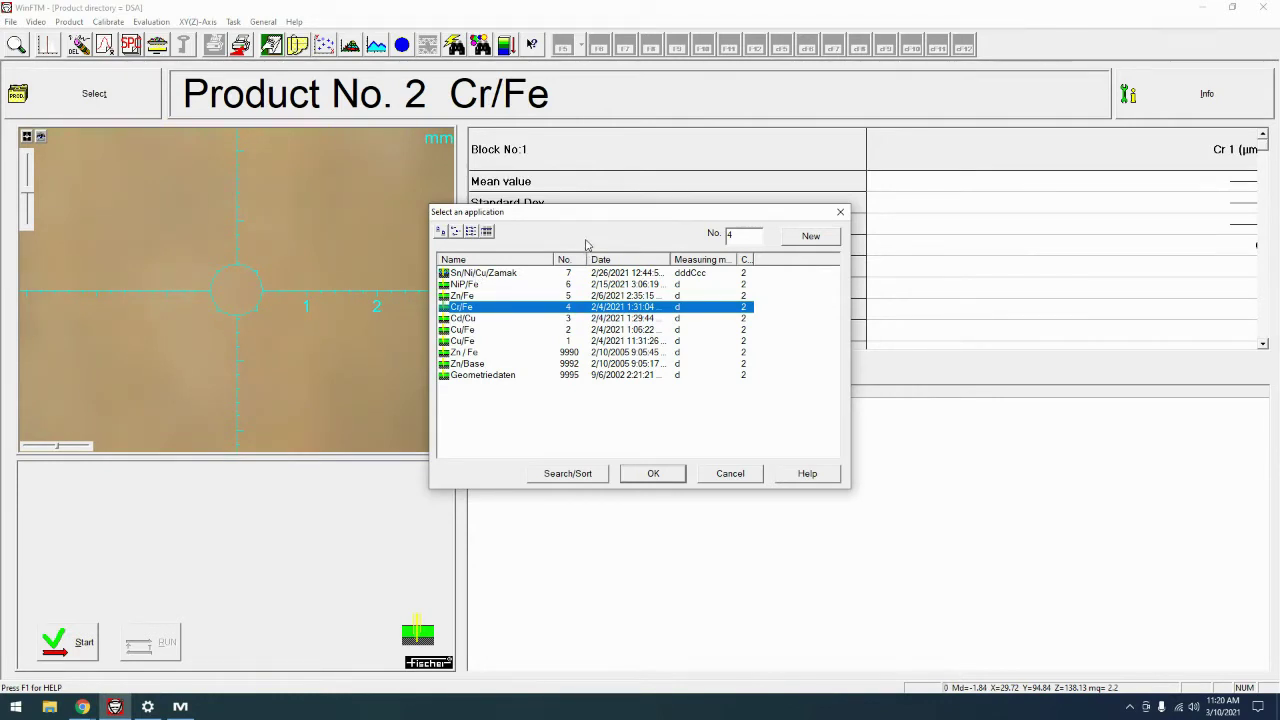
{"action": "left_click", "coordinate": [810, 237]}
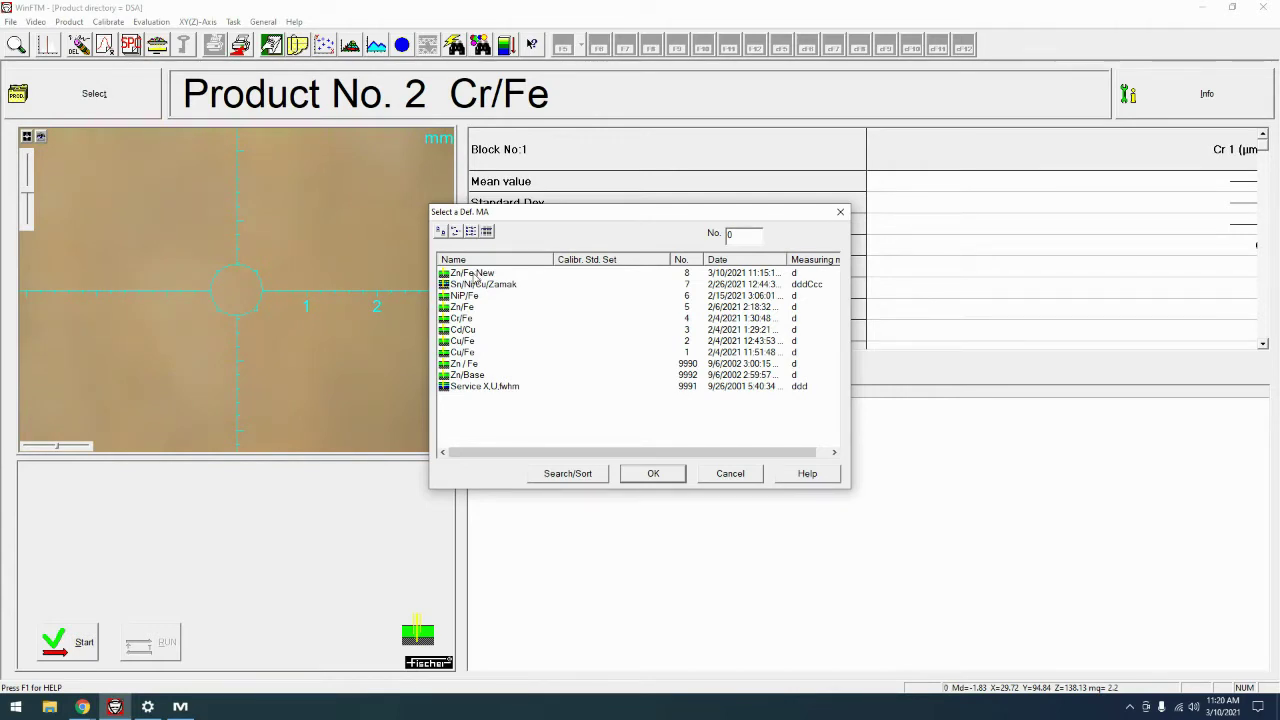
Pick the Zn/Fe New definition (No. 8) as the base for the application
{"action": "left_click", "coordinate": [476, 274]}
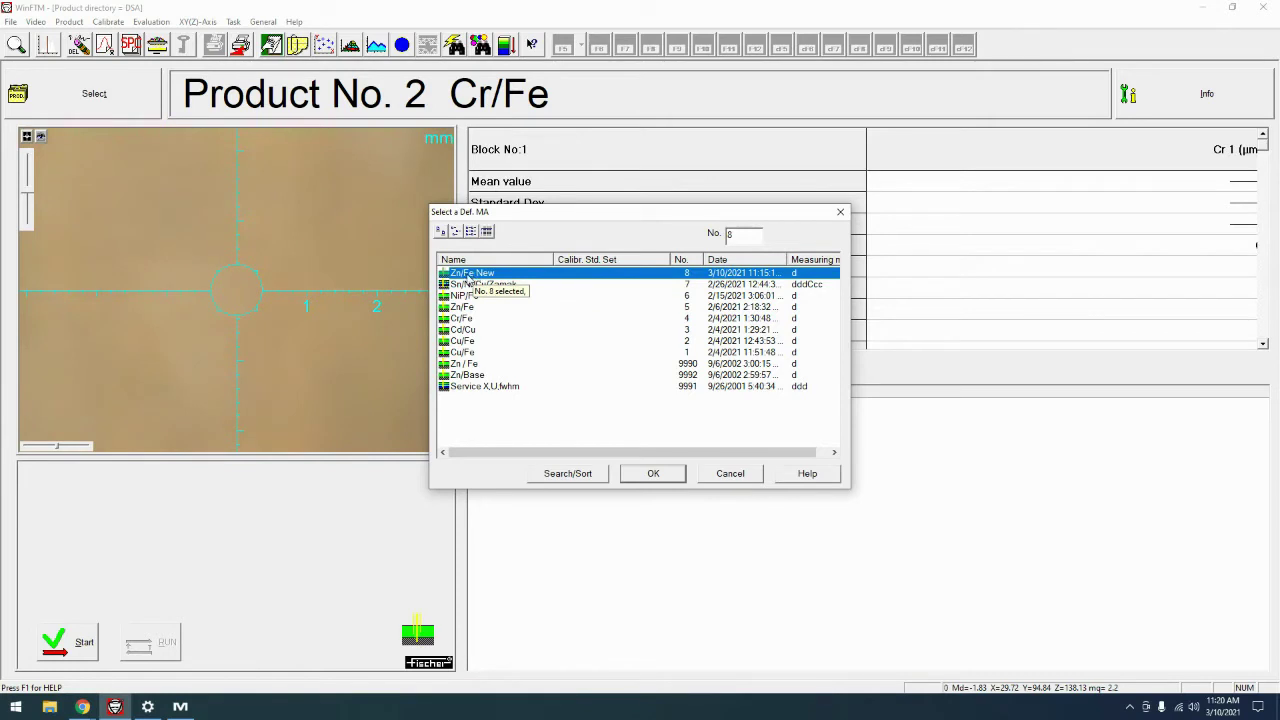
{"action": "left_click", "coordinate": [653, 476]}
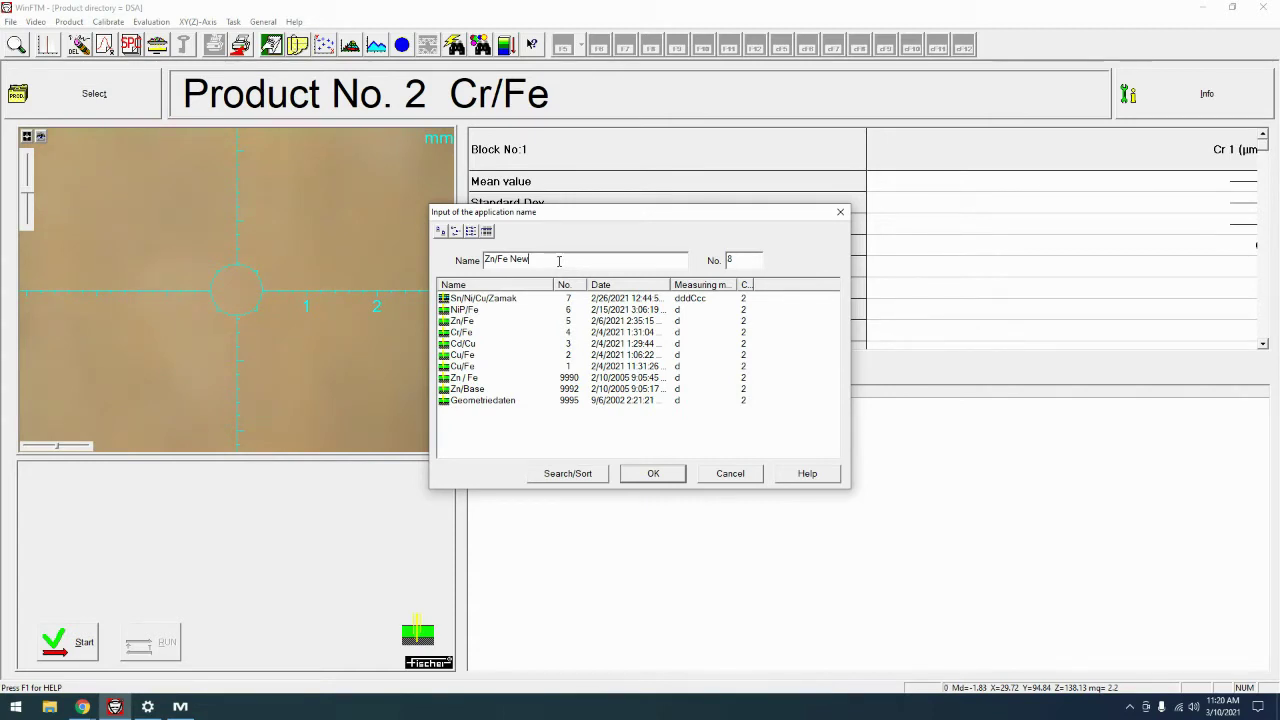
Rename the application to 'Zn/Fe Video Test', keeping number 8, and confirm
{"action": "left_click_drag", "start_coordinate": [559, 261], "coordinate": [511, 260]}
{"action": "type", "text": "Vd"}
{"action": "key", "text": "BackSpace"}
{"action": "type", "text": "ideo t"}
{"action": "key", "text": "BackSpace"}
{"action": "type", "text": "Test"}
{"action": "left_click", "coordinate": [653, 475]}
{"action": "left_click_drag", "start_coordinate": [751, 257], "coordinate": [720, 265]}
{"action": "left_click", "coordinate": [653, 474]}
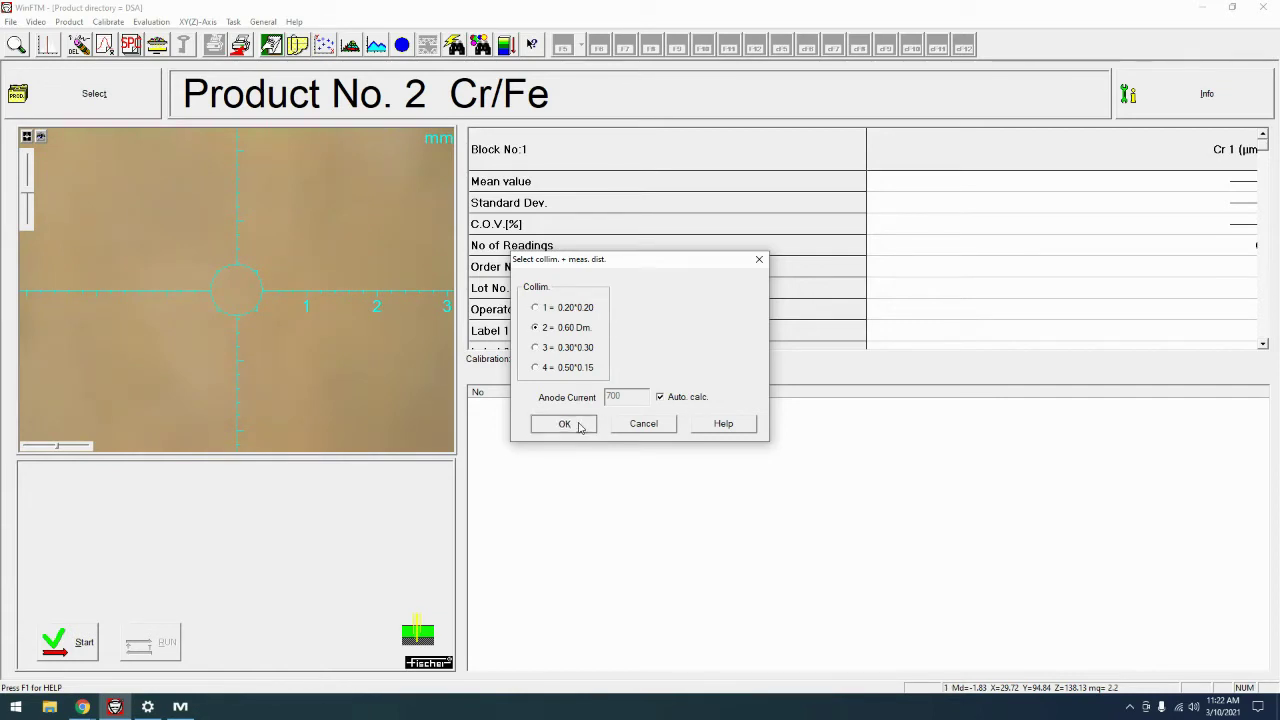
Accept collimator 2 = 0.60 Dm. with automatically calculated anode current
{"action": "left_click", "coordinate": [578, 425]}
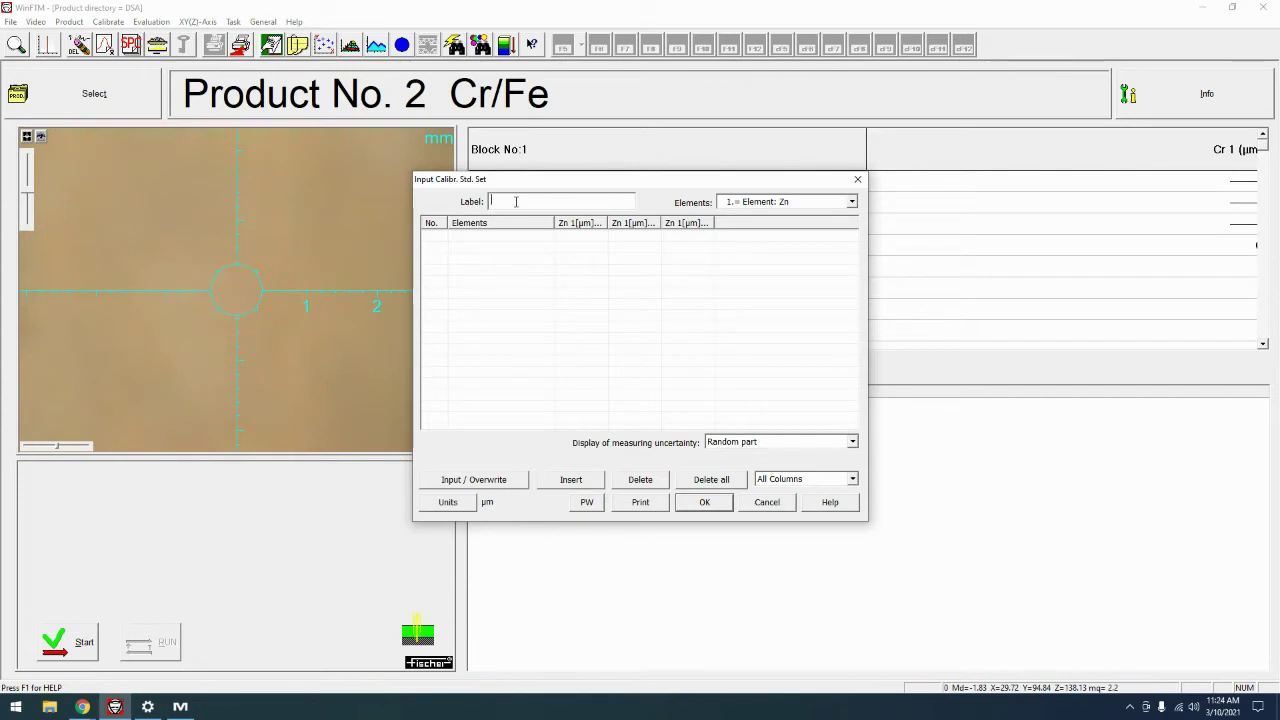
Type 'Zn/Fe D05201 & D05227' into the standard set's Label field
{"action": "left_click", "coordinate": [516, 201]}
{"action": "type", "text": "Zn/F"}
{"action": "key", "text": "BackSpace"}
{"action": "type", "text": "F"}
{"action": "type", "text": ".0"}
{"action": "type", "text": "05"}
{"action": "type", "text": "2"}
{"action": "type", "text": "01 & "}
{"action": "type", "text": "D05227"}
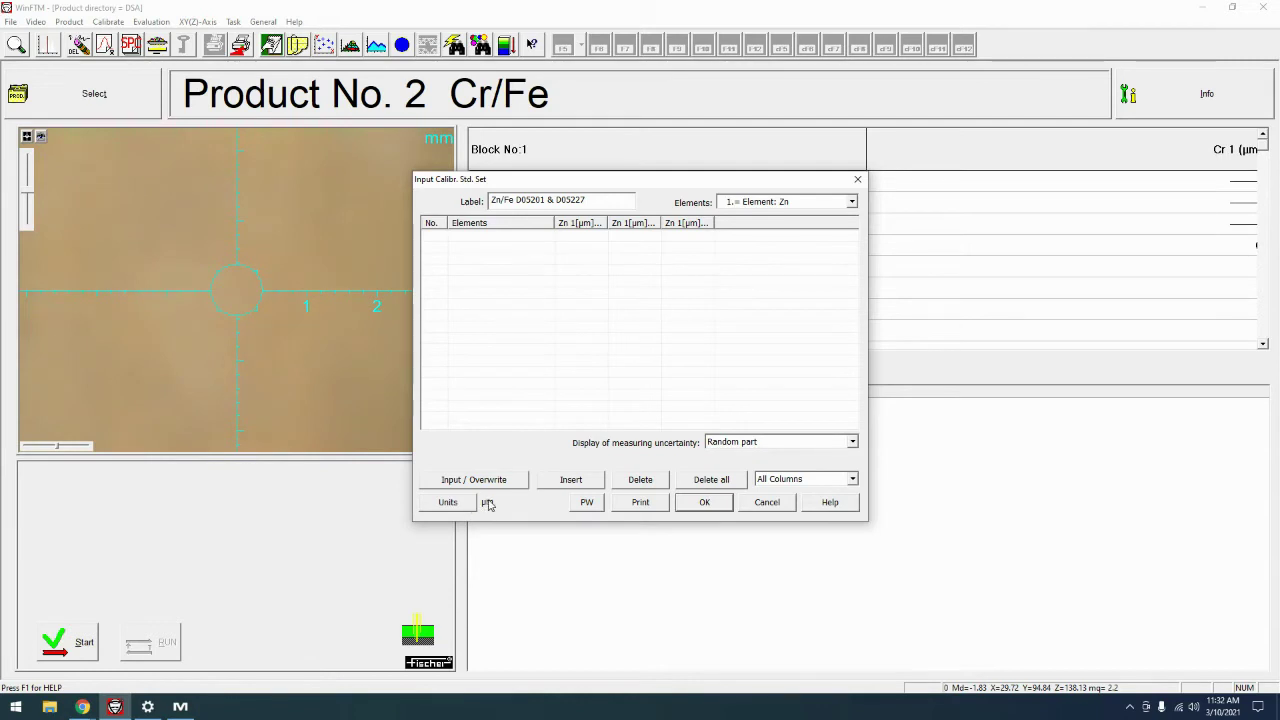
In Cal. Std. Set Units, choose µ" instead of µm for thickness
{"action": "left_click", "coordinate": [462, 504]}
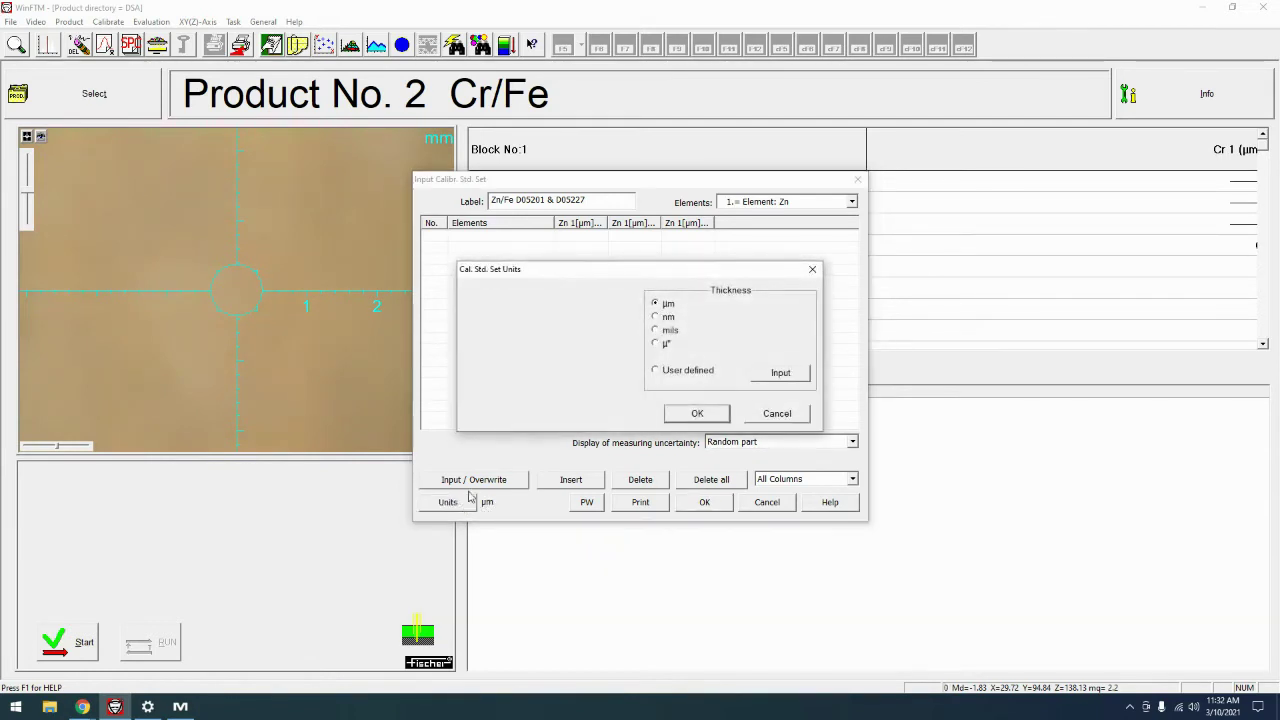
{"action": "left_click", "coordinate": [656, 344]}
Confirm microinches (µ") as the Zn standard set's thickness unit
{"action": "left_click", "coordinate": [698, 416]}
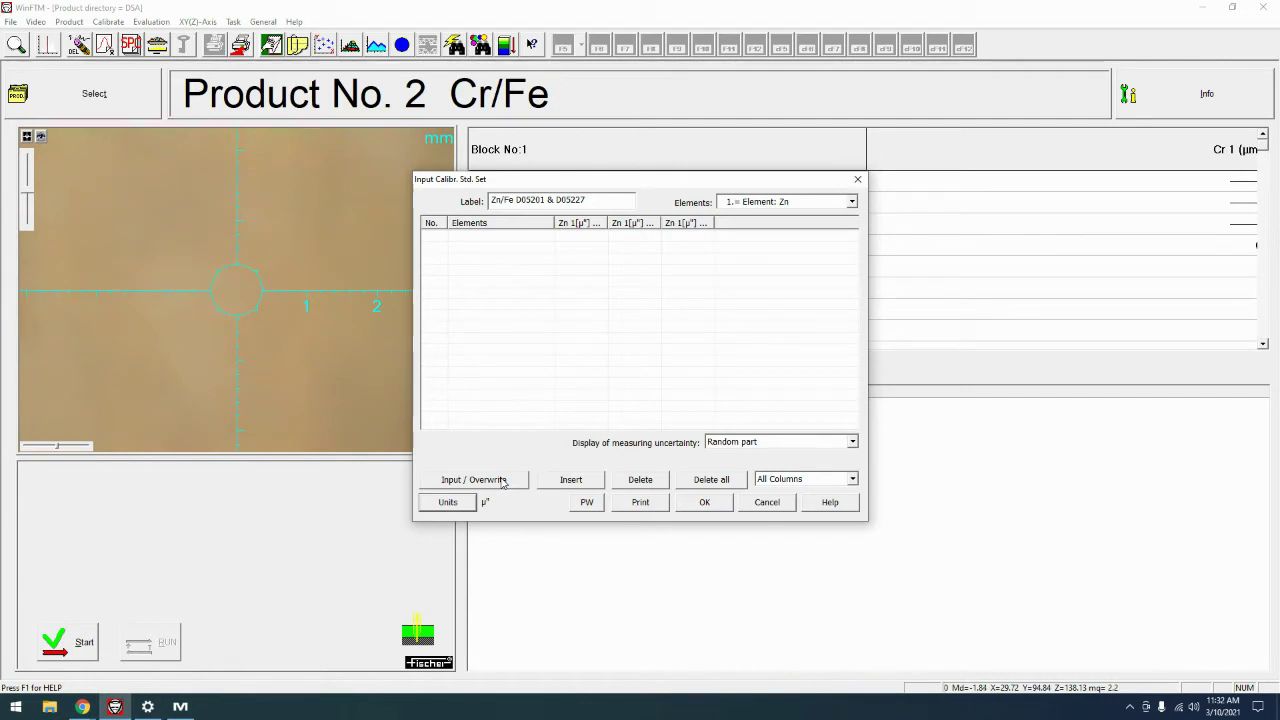
Enter standard No. 1 with Zn thickness 212.2 and label D05201
{"action": "left_click", "coordinate": [503, 481]}
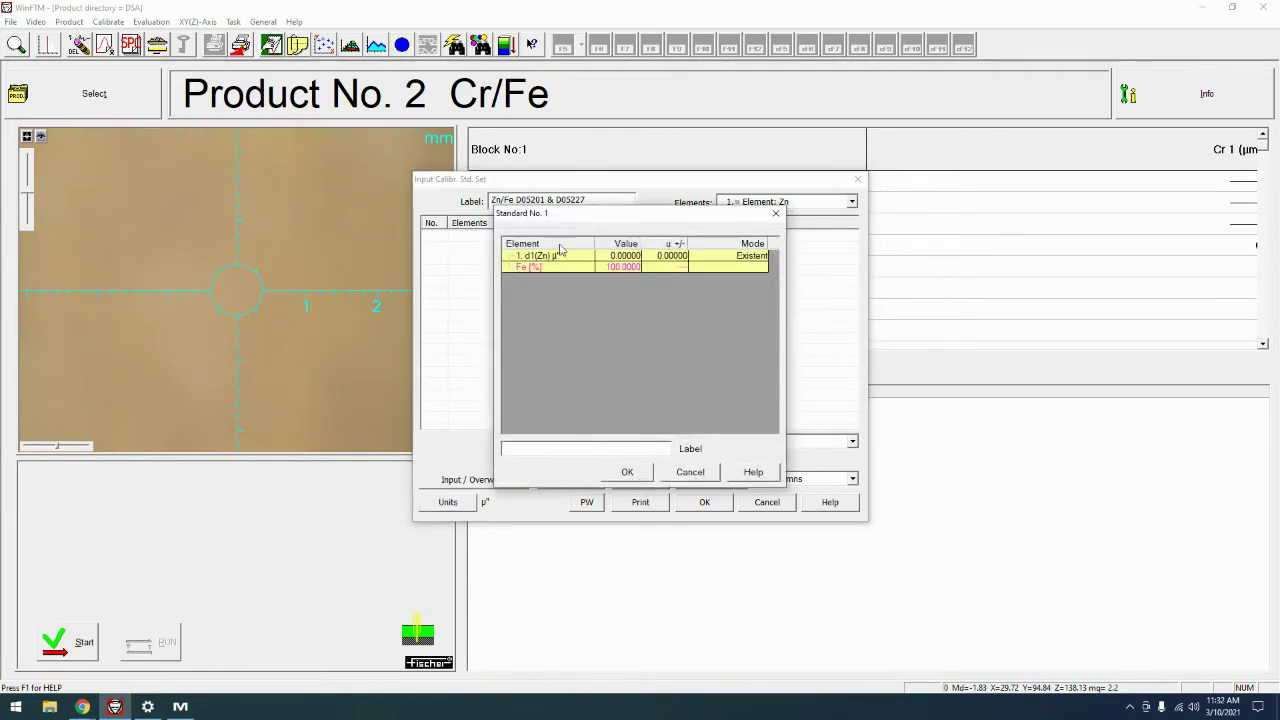
{"action": "left_click", "coordinate": [626, 257]}
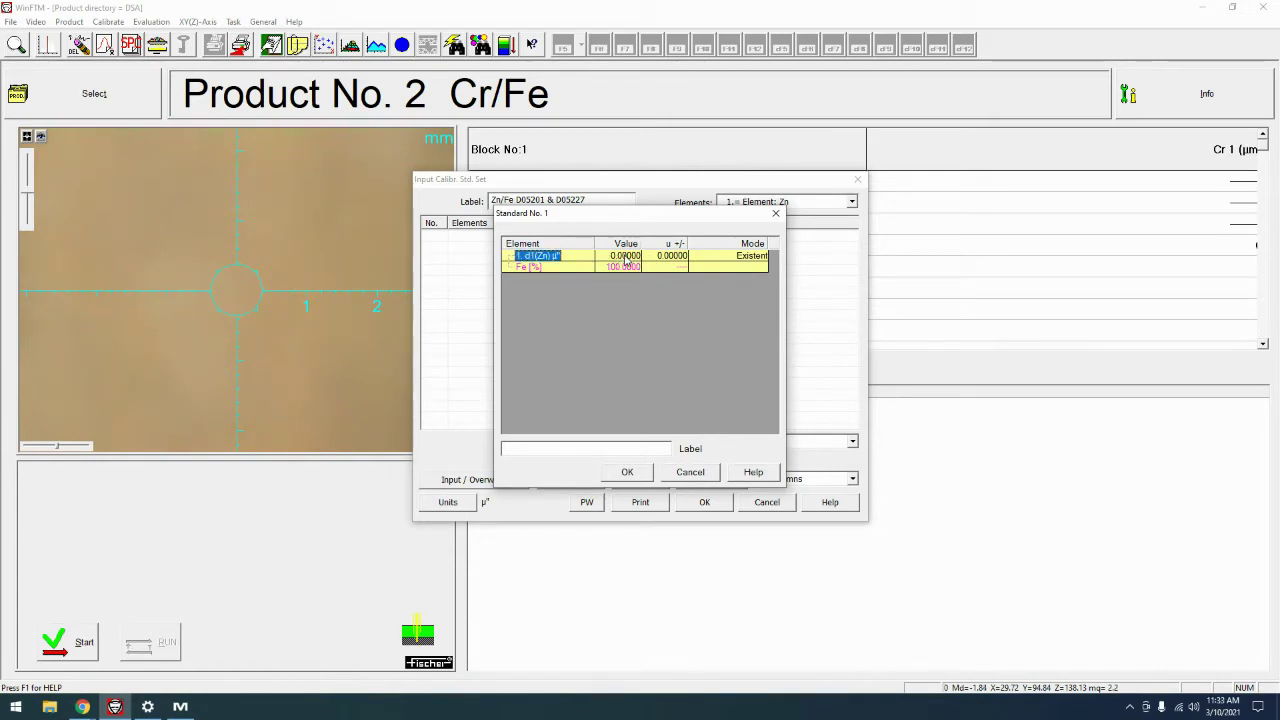
{"action": "left_click", "coordinate": [625, 257]}
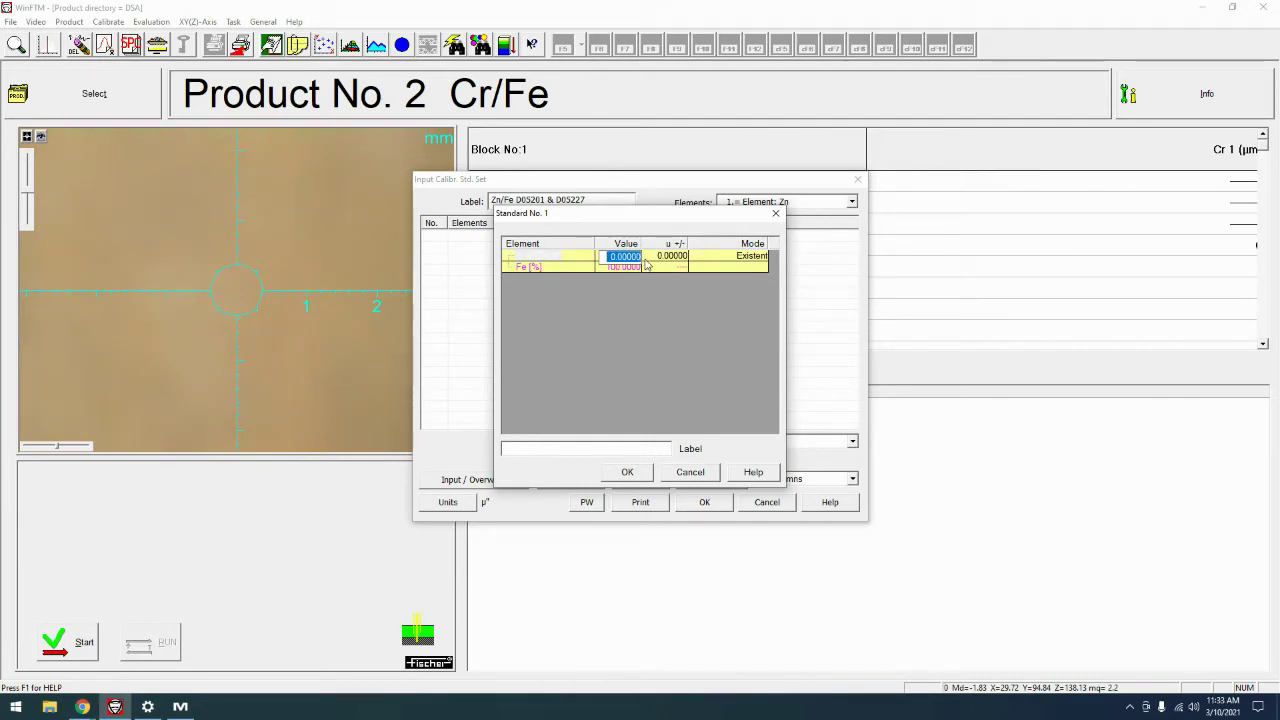
{"action": "type", "text": "212.2"}
{"action": "key", "text": "Return"}
{"action": "left_click", "coordinate": [651, 448]}
{"action": "type", "text": "D05201"}
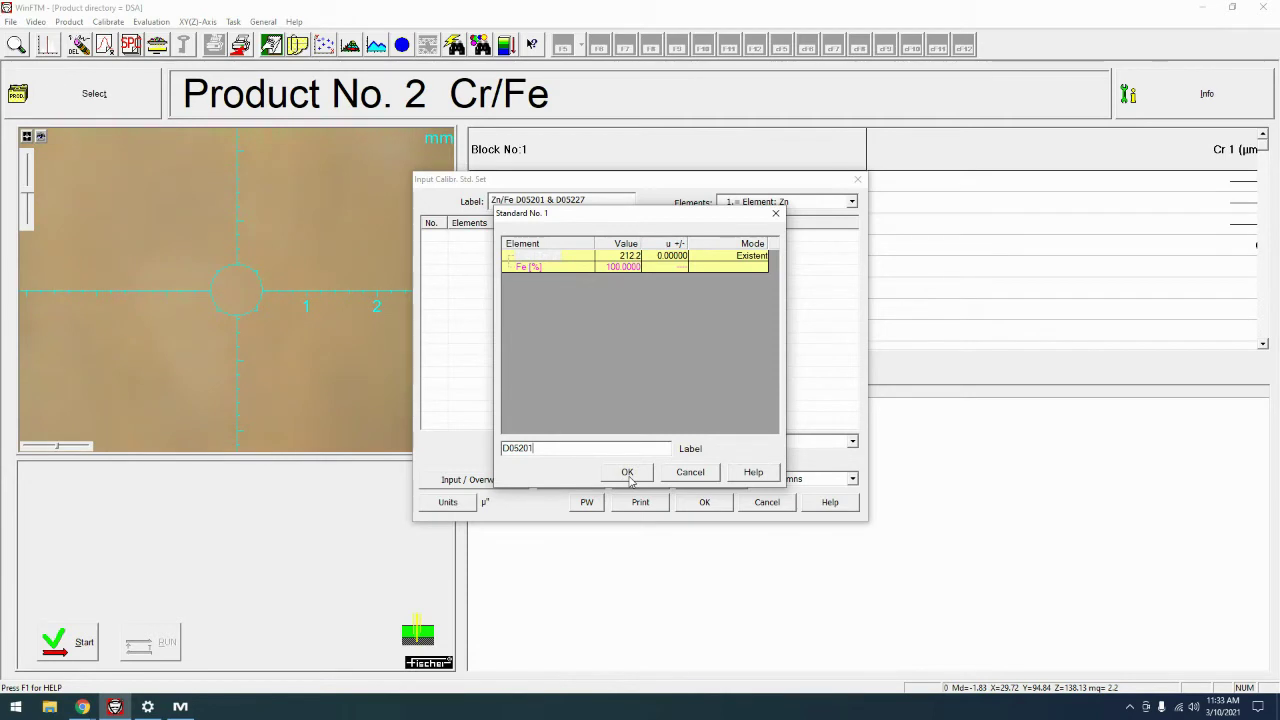
Save standard D05201 and widen the Zn, Theor. and Corr. table columns
{"action": "left_click", "coordinate": [627, 476]}
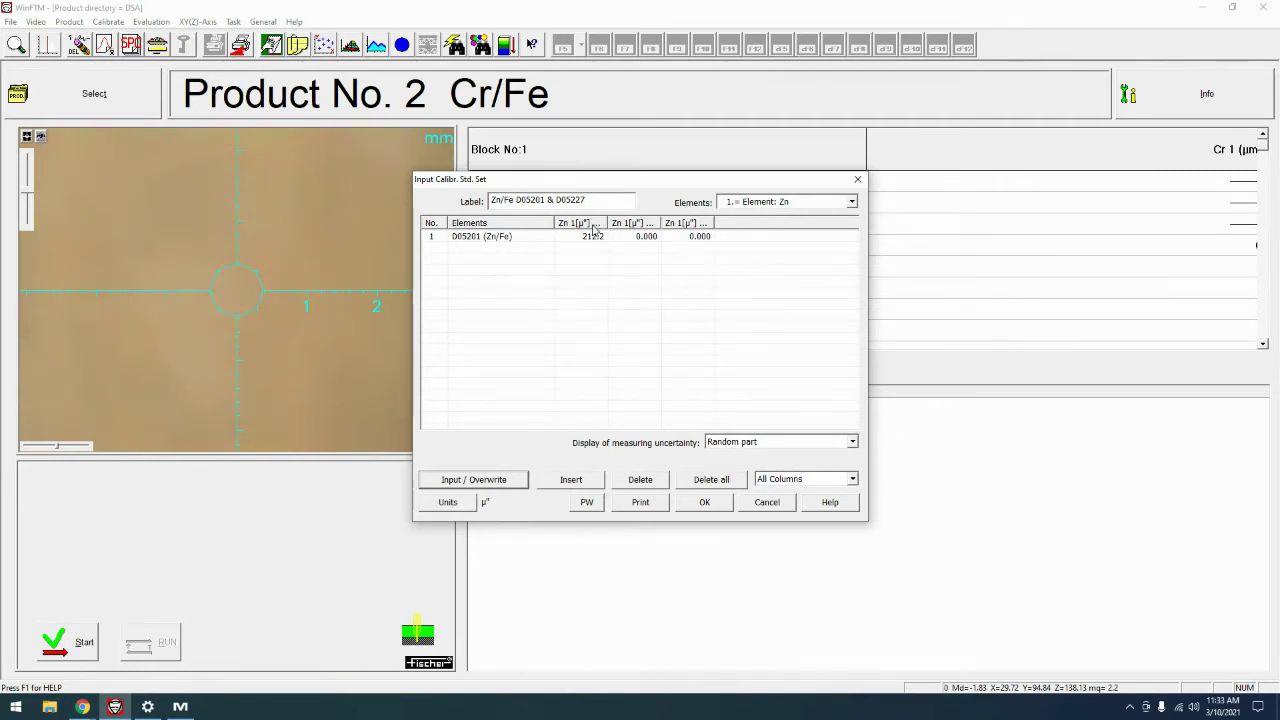
{"action": "left_click_drag", "start_coordinate": [607, 223], "coordinate": [624, 223]}
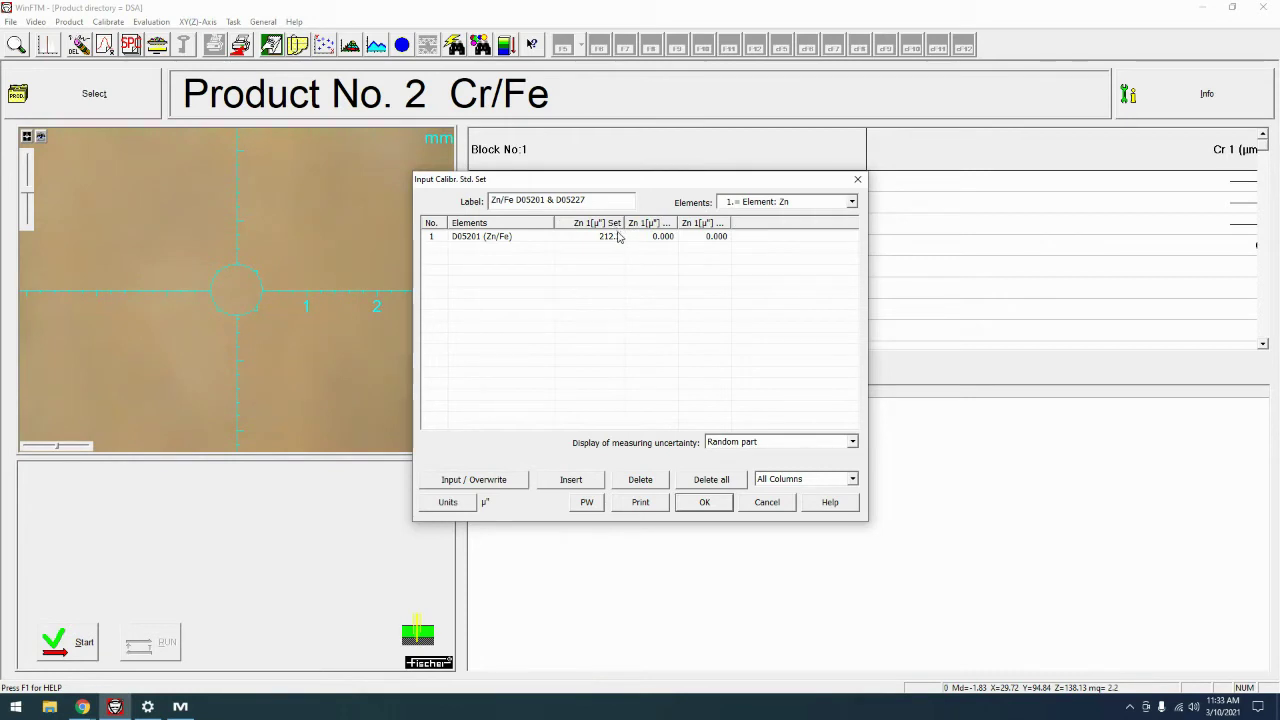
{"action": "left_click_drag", "start_coordinate": [679, 222], "coordinate": [775, 222]}
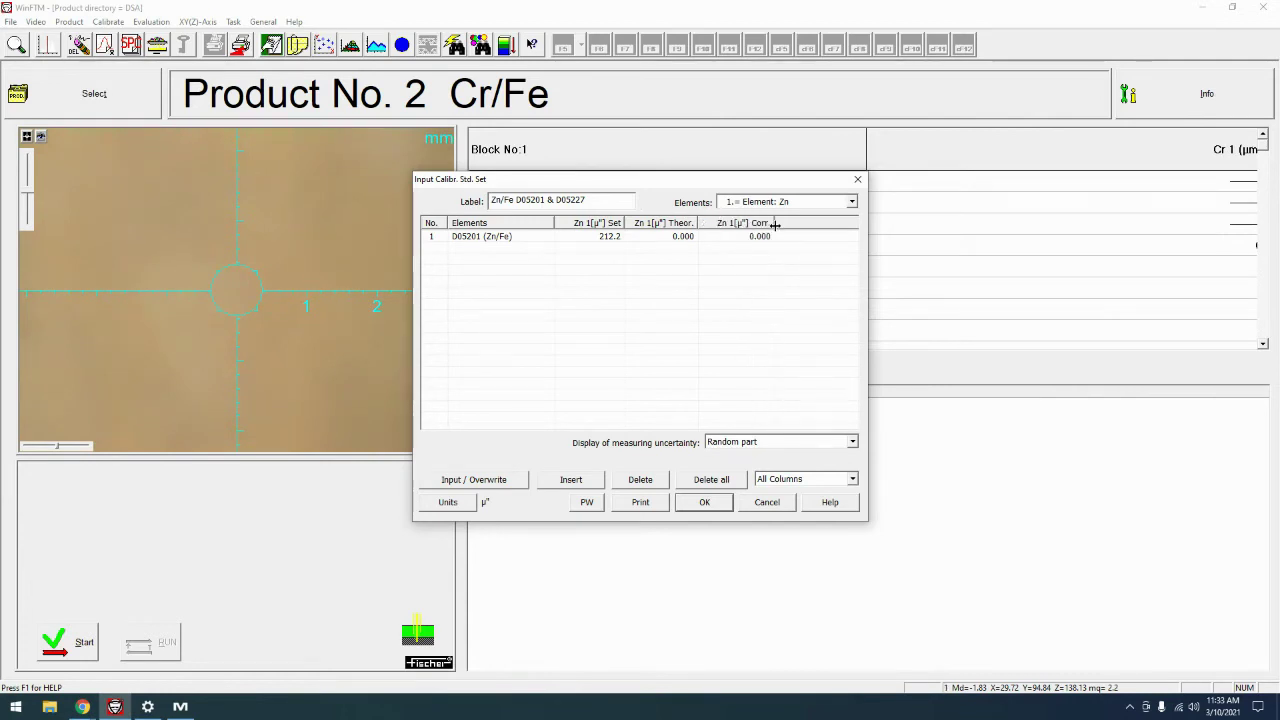
Add standard D05227 (Zn/Fe) with Zn thickness 474.4 as Standard No. 2
{"action": "left_click", "coordinate": [474, 480]}
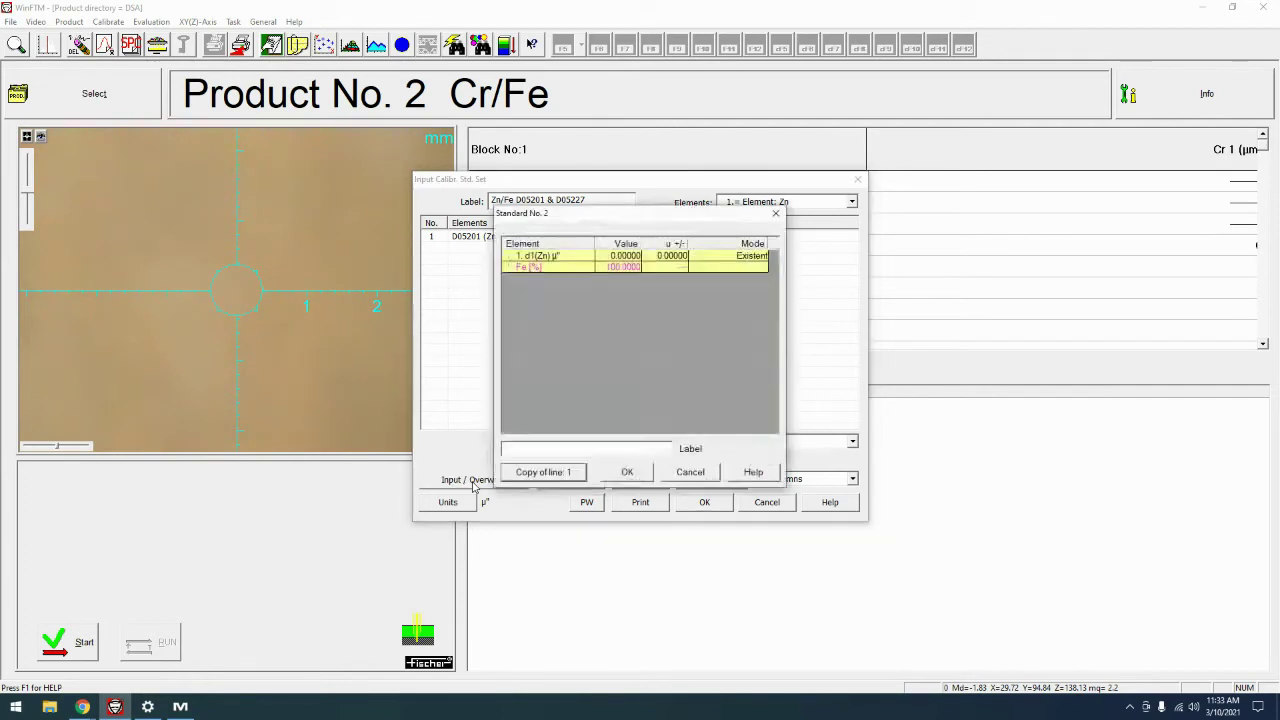
{"action": "left_click", "coordinate": [624, 256]}
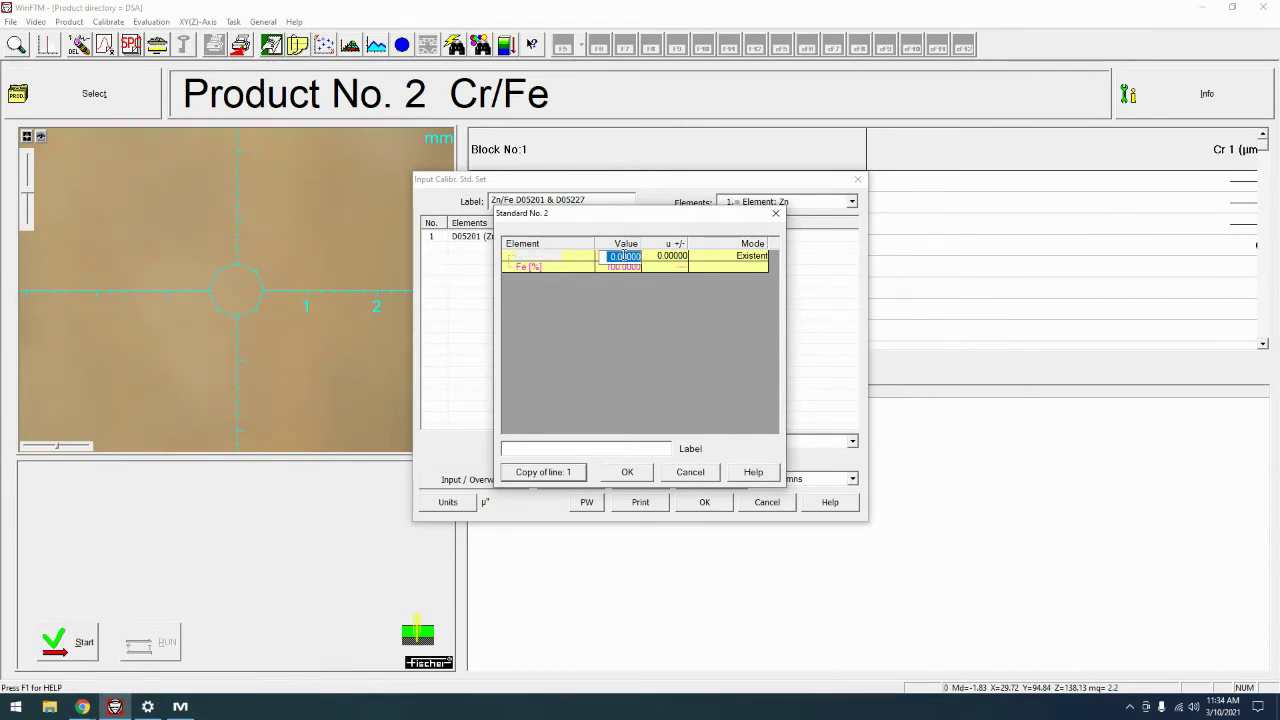
{"action": "type", "text": "0.01747"}
{"action": "type", "text": "474."}
{"action": "type", "text": "47"}
{"action": "type", "text": "4.4"}
{"action": "left_click", "coordinate": [576, 449]}
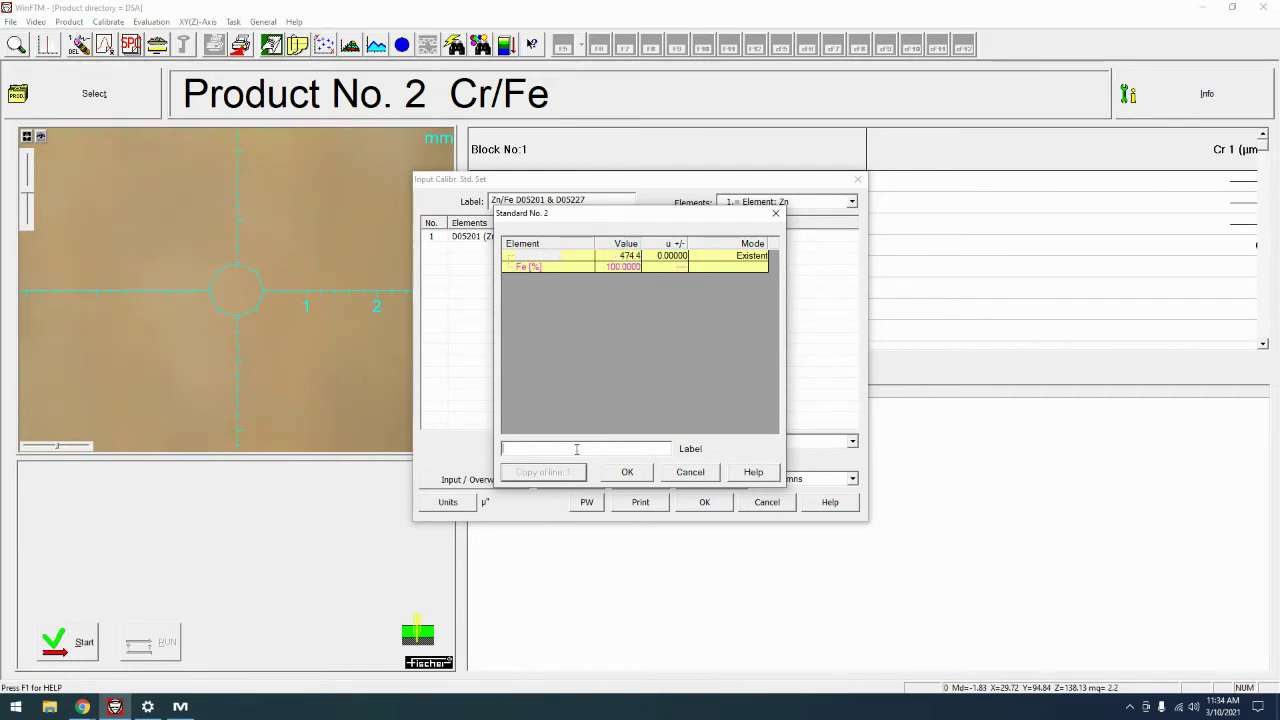
{"action": "type", "text": "D05227"}
{"action": "left_click", "coordinate": [627, 472]}
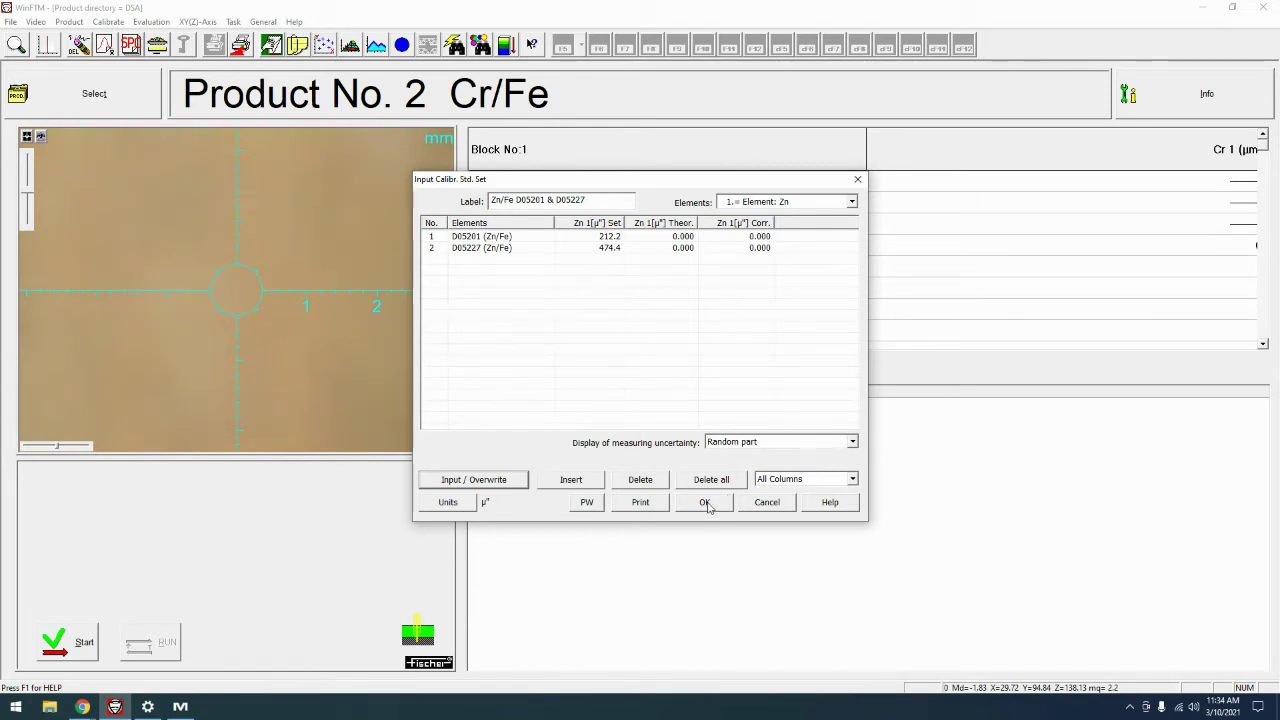
Save the D05201/D05227 standard set to start calibrating, and toggle the measurement spot outline
{"action": "left_click", "coordinate": [705, 503]}
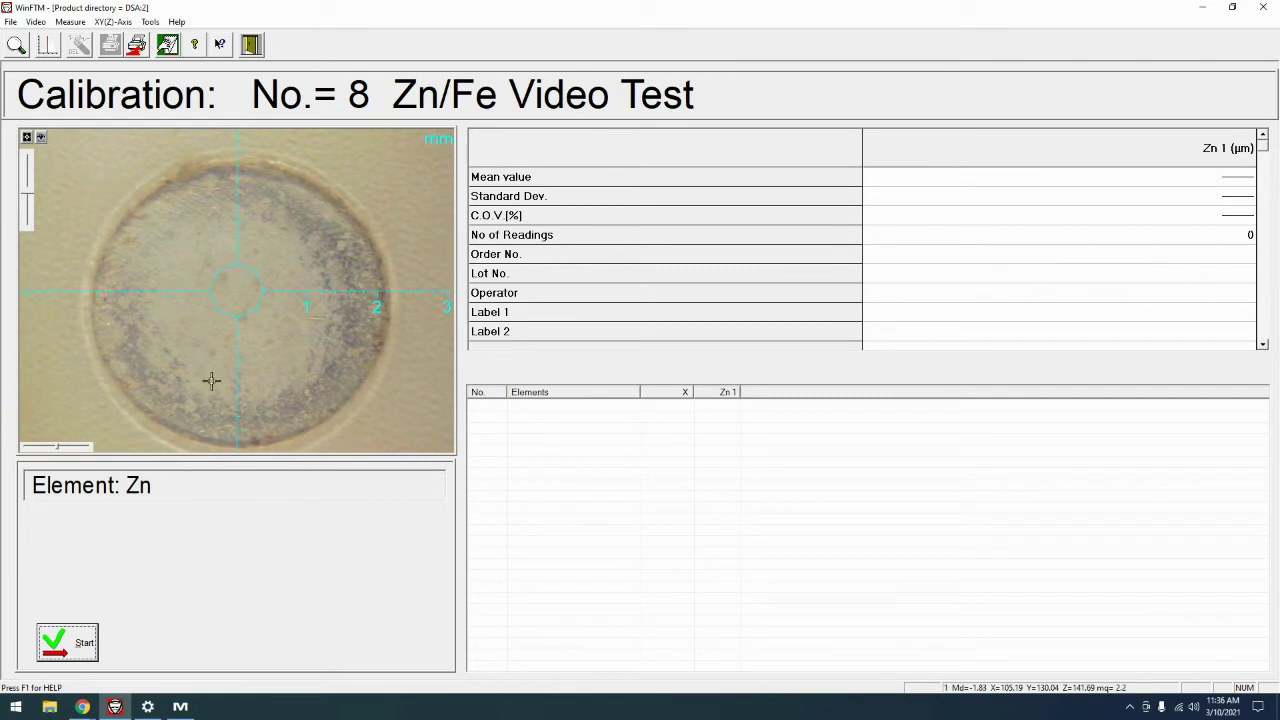
{"action": "left_click", "coordinate": [41, 138]}
Measure the pure Zn element standard, recording 4474.3
{"action": "left_click", "coordinate": [53, 648]}
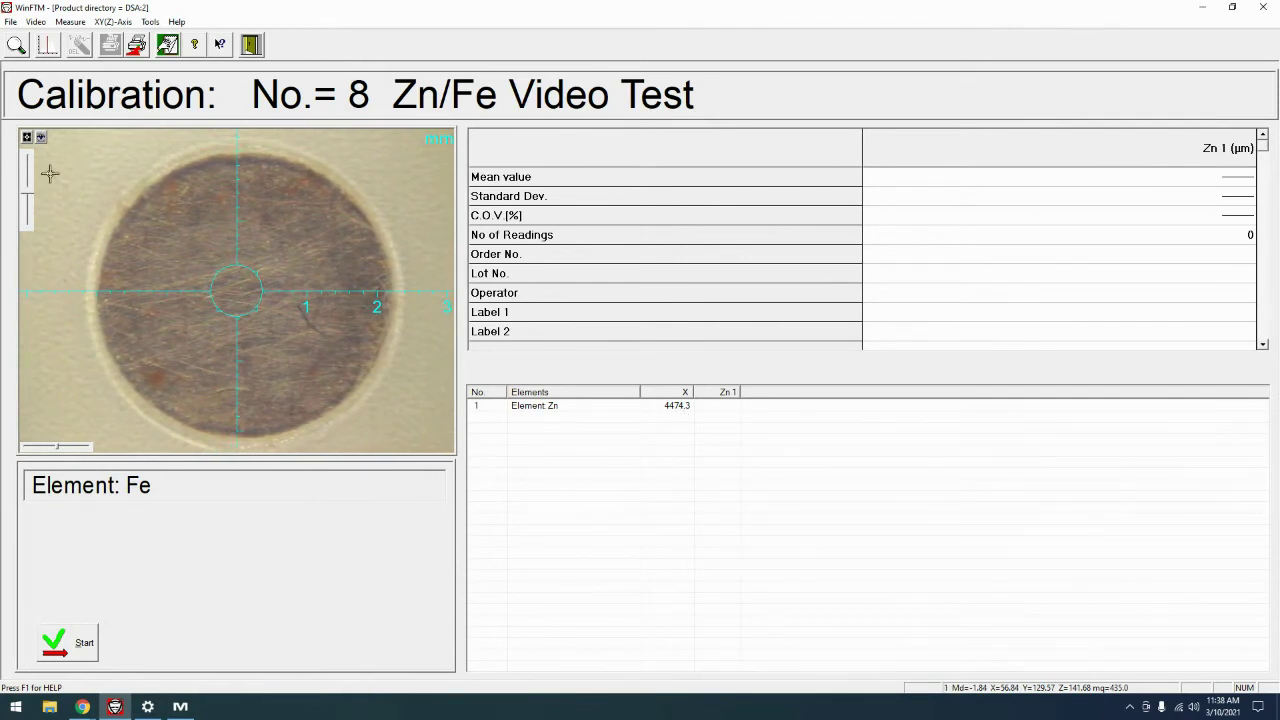
Measure the pure Fe element standard, recording 3266.6
{"action": "left_click", "coordinate": [41, 138]}
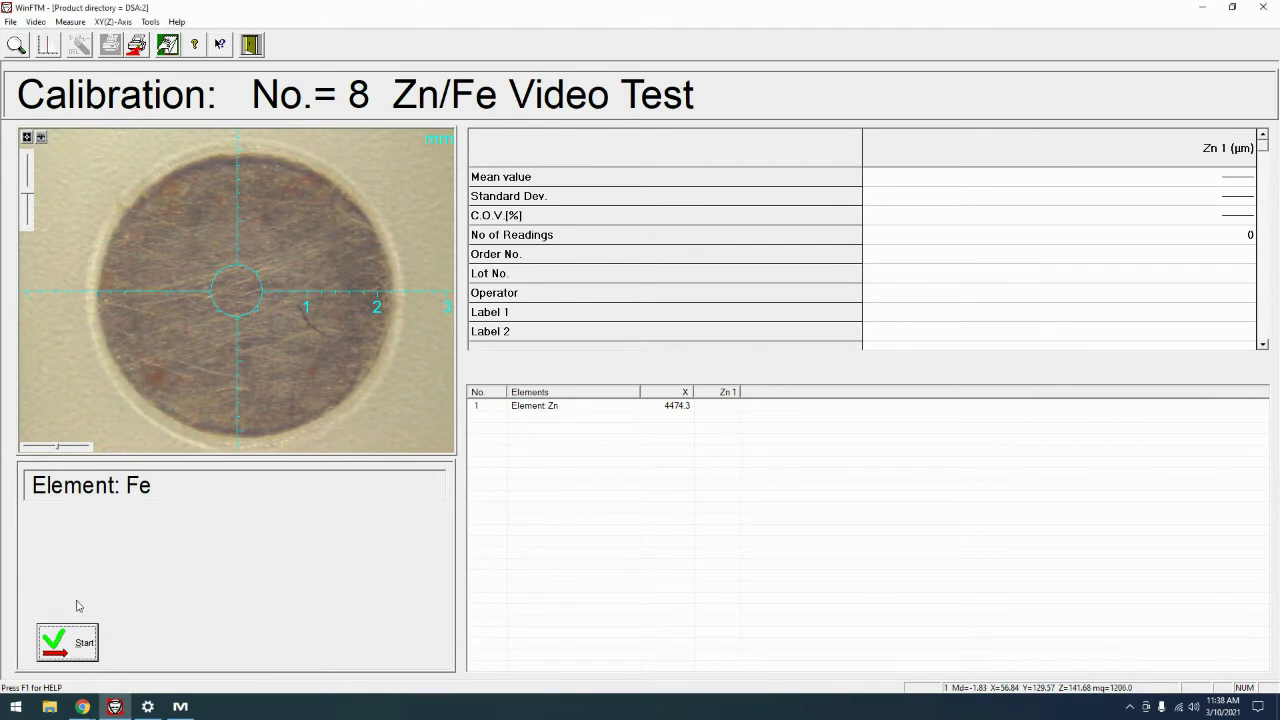
{"action": "left_click", "coordinate": [55, 645]}
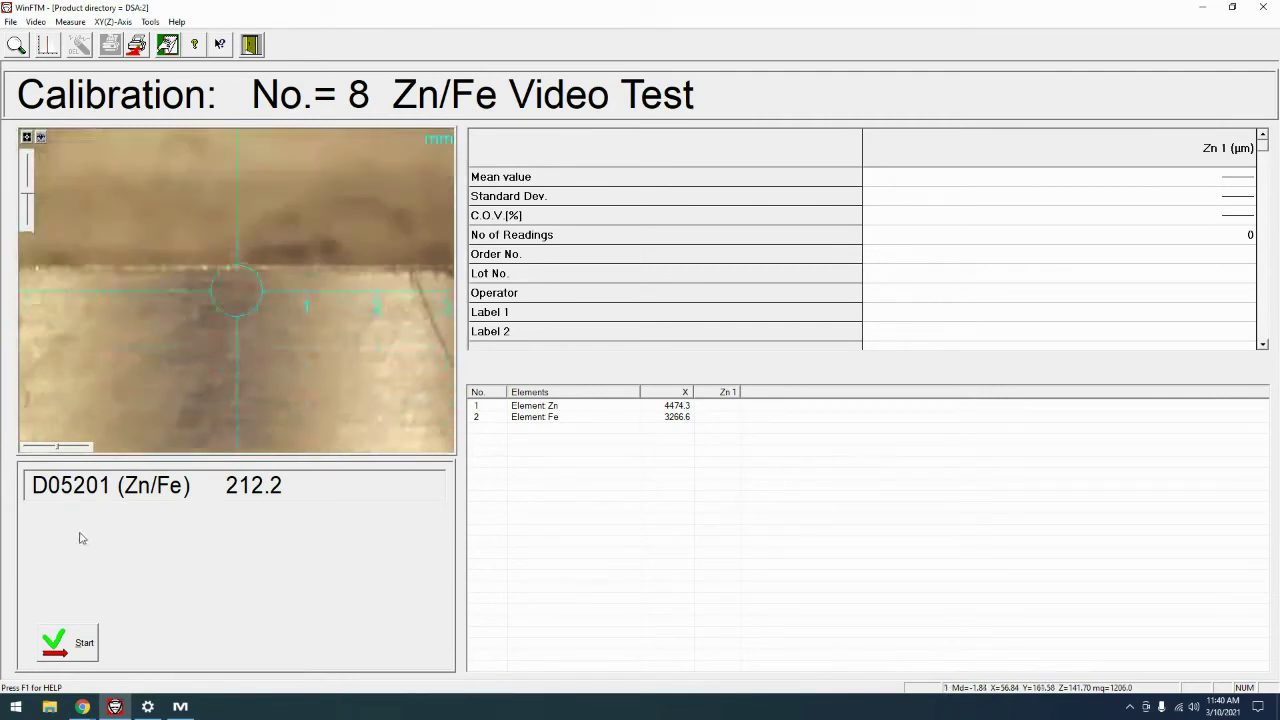
Point out the requested standard D05201 and its 212.2 thickness, then position it under the crosshair
{"action": "left_click_drag", "start_coordinate": [32, 485], "coordinate": [113, 485]}
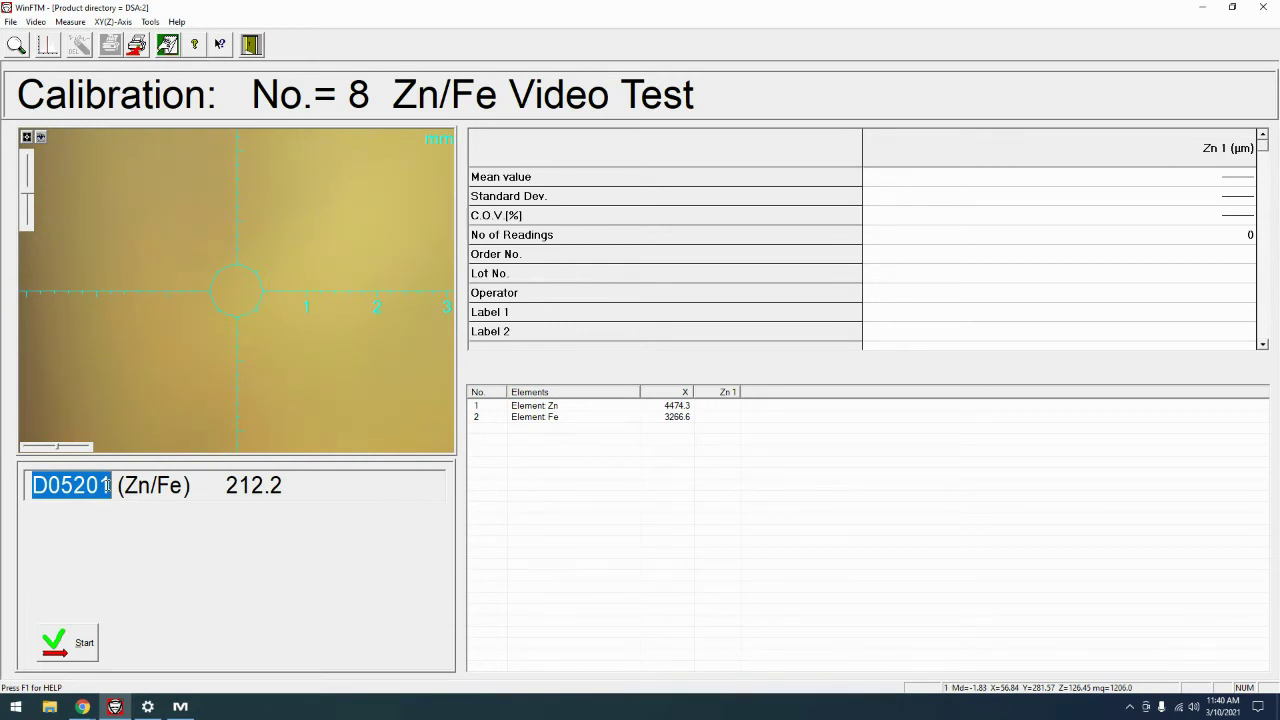
{"action": "left_click_drag", "start_coordinate": [226, 485], "coordinate": [283, 487]}
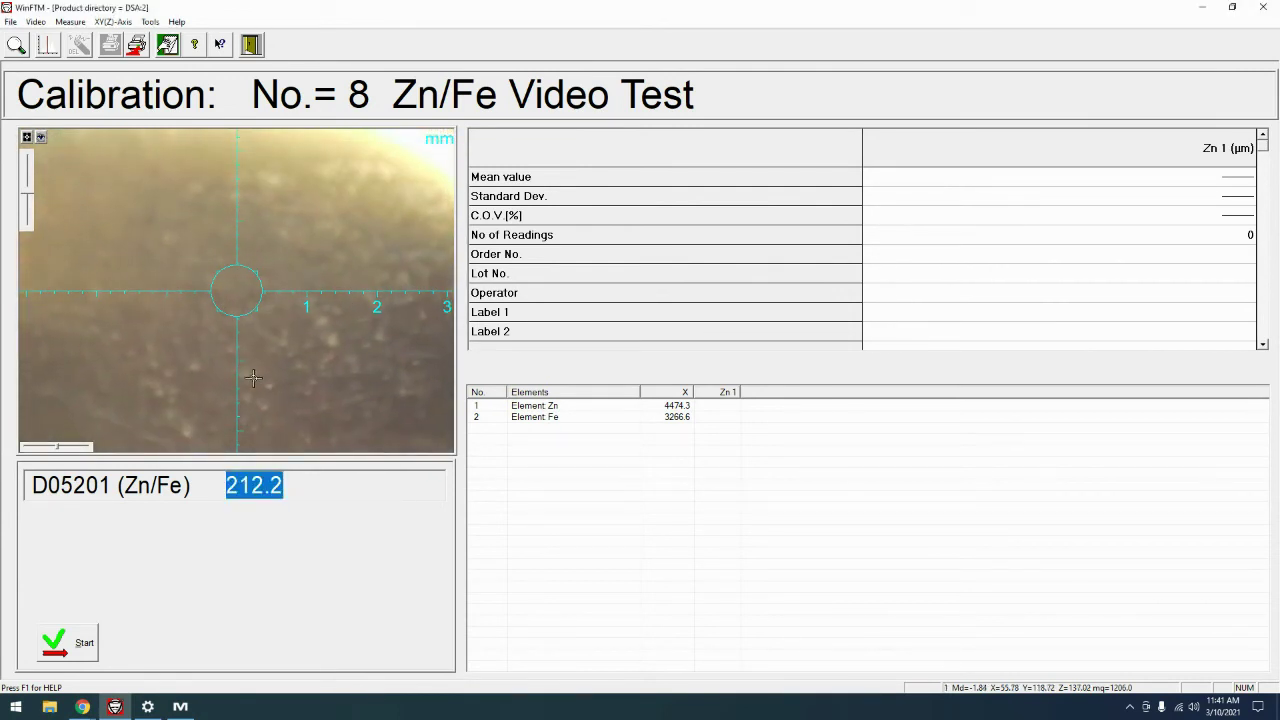
{"action": "left_click", "coordinate": [41, 138]}
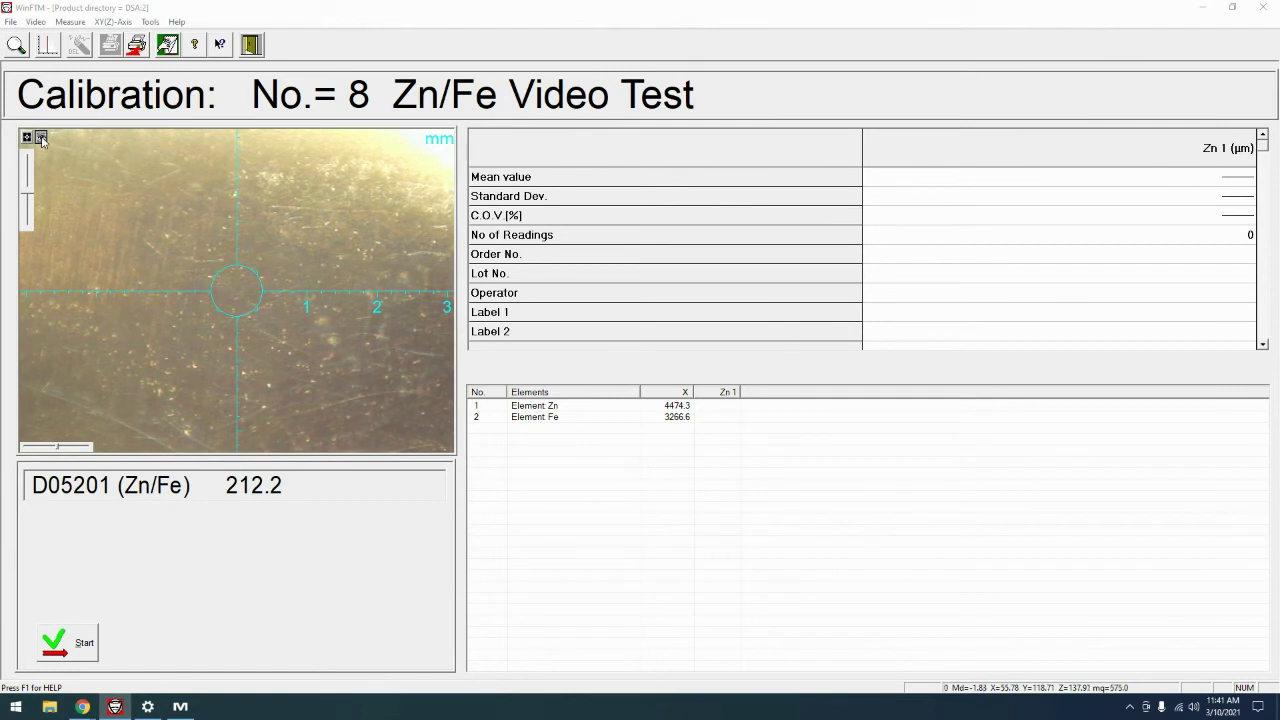
{"action": "left_click", "coordinate": [41, 139]}
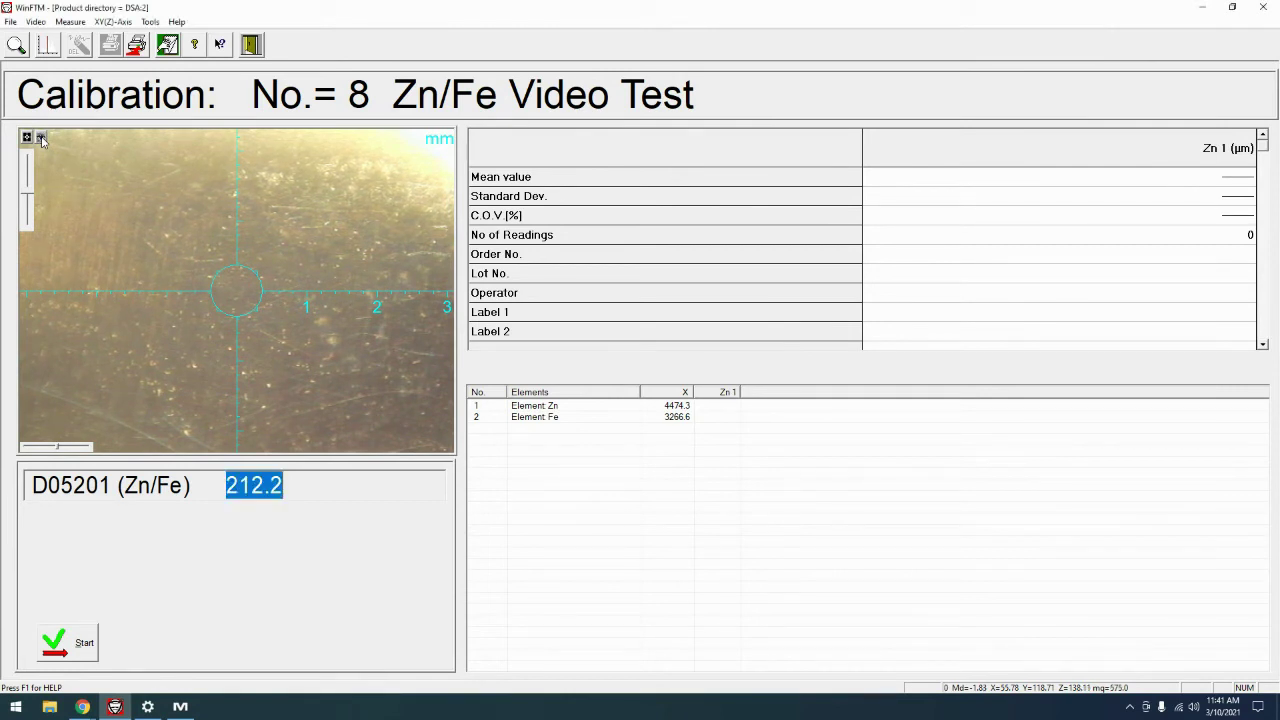
Take two D05201 readings at different spots, giving Zn 217.2 and 212.7 µ"
{"action": "left_click", "coordinate": [55, 650]}
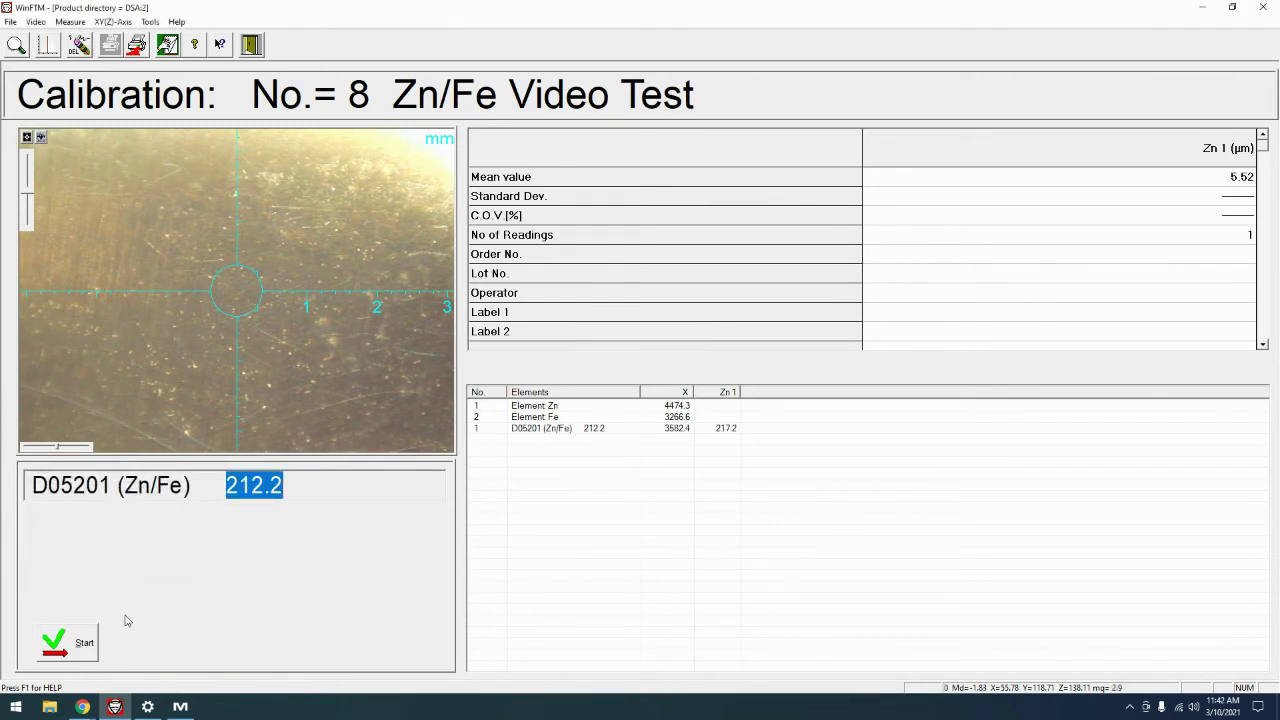
{"action": "left_click", "coordinate": [135, 400]}
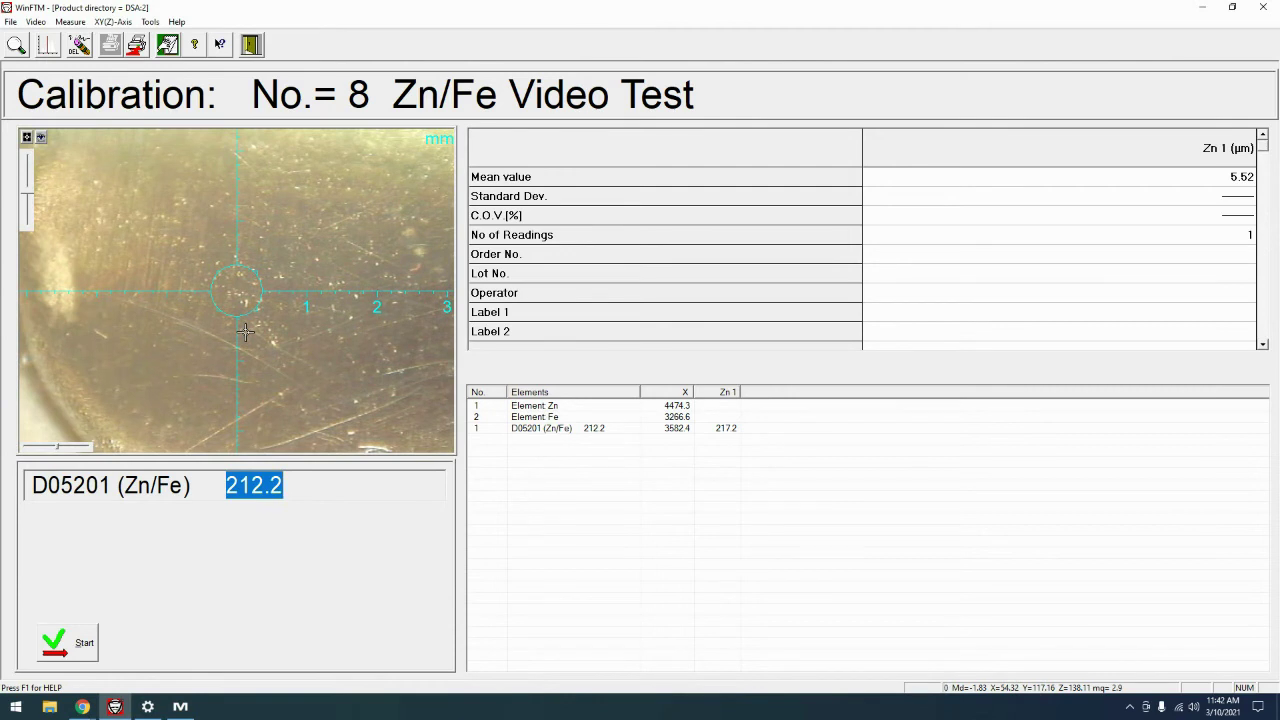
{"action": "left_click", "coordinate": [83, 646]}
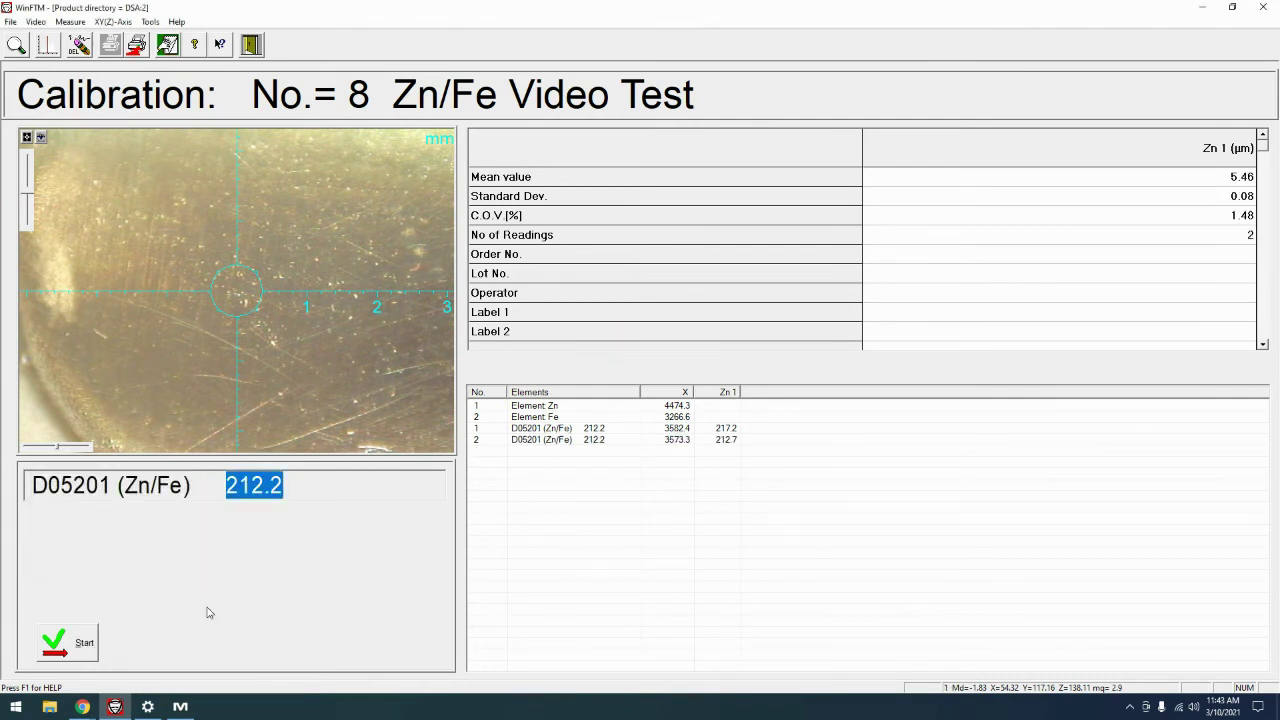
Take the third D05201 reading at a new spot, Zn 217.0, for a mean of 215.6
{"action": "left_click", "coordinate": [437, 268]}
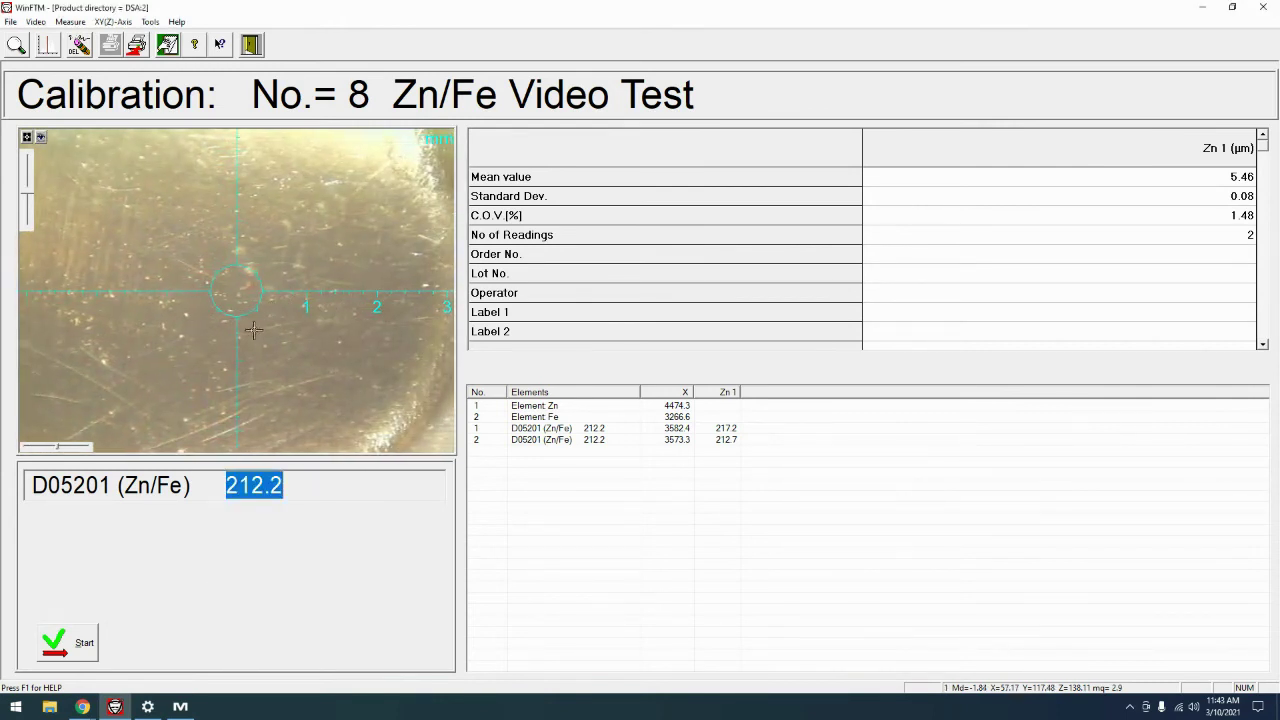
{"action": "left_click", "coordinate": [86, 648]}
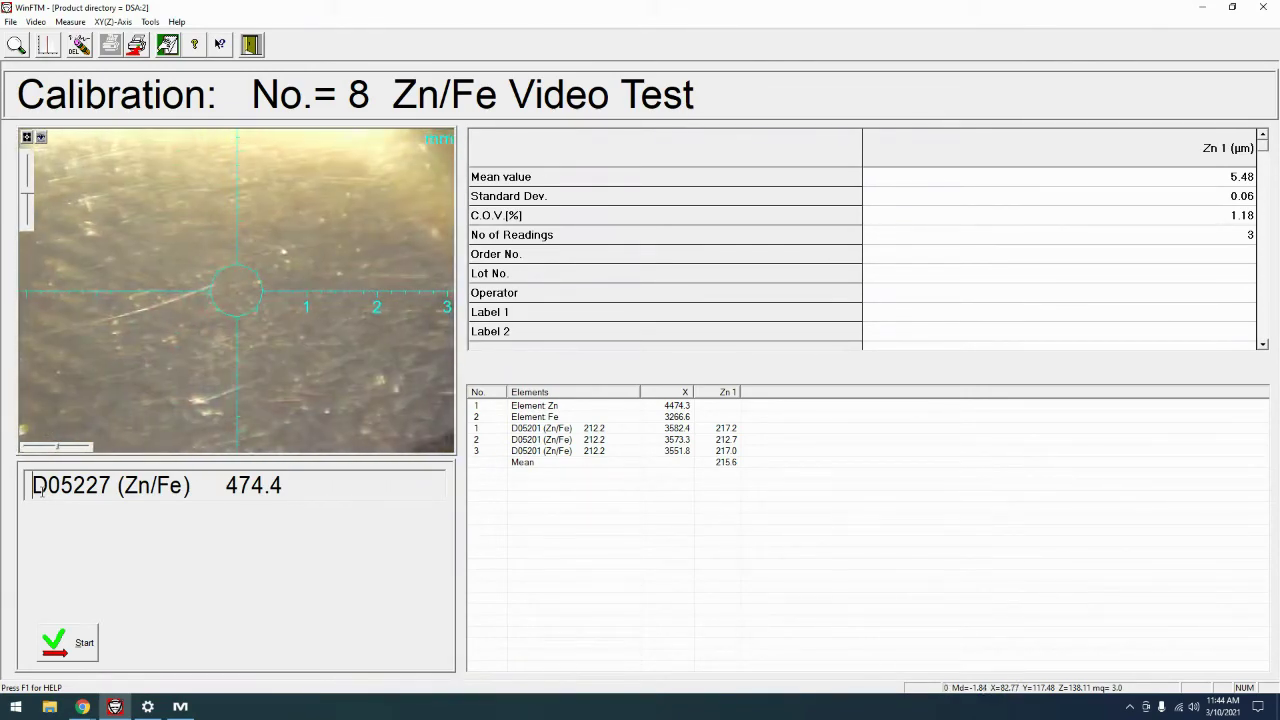
Autofocus on D05227 and measure it, giving a theoretical value of 444.8 against 474.4
{"action": "left_click", "coordinate": [40, 135]}
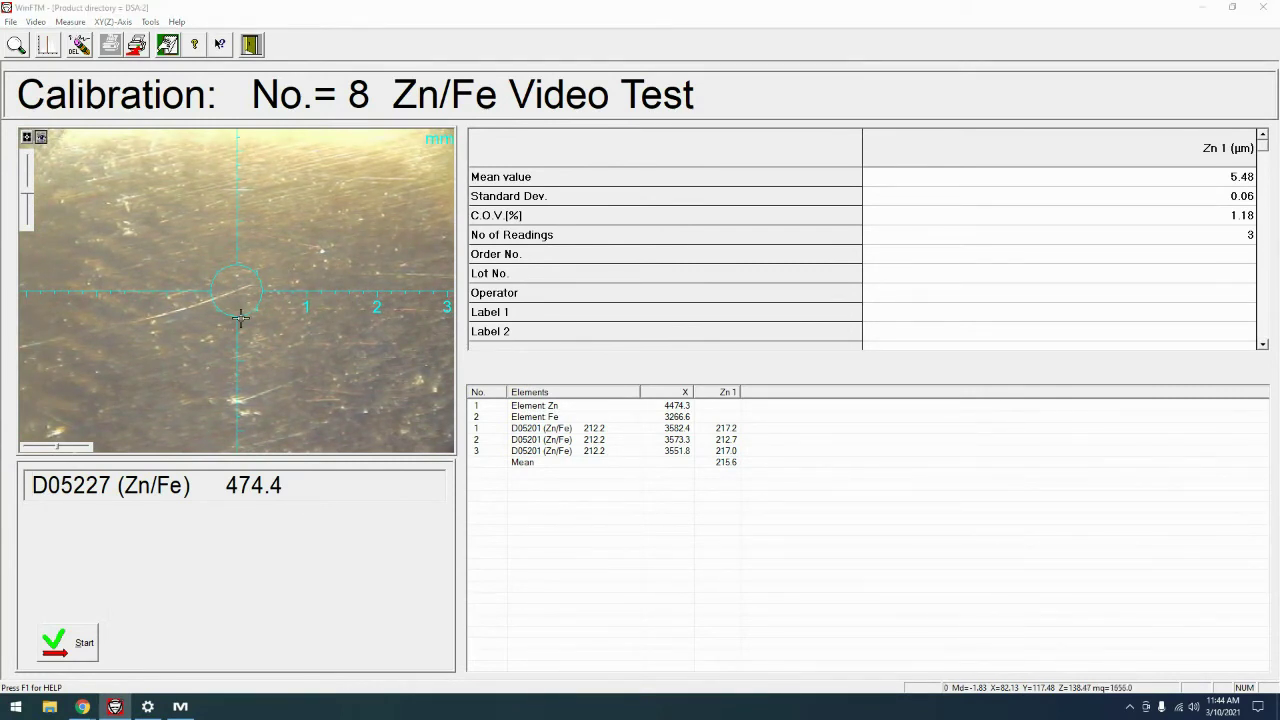
{"action": "left_click", "coordinate": [48, 650]}
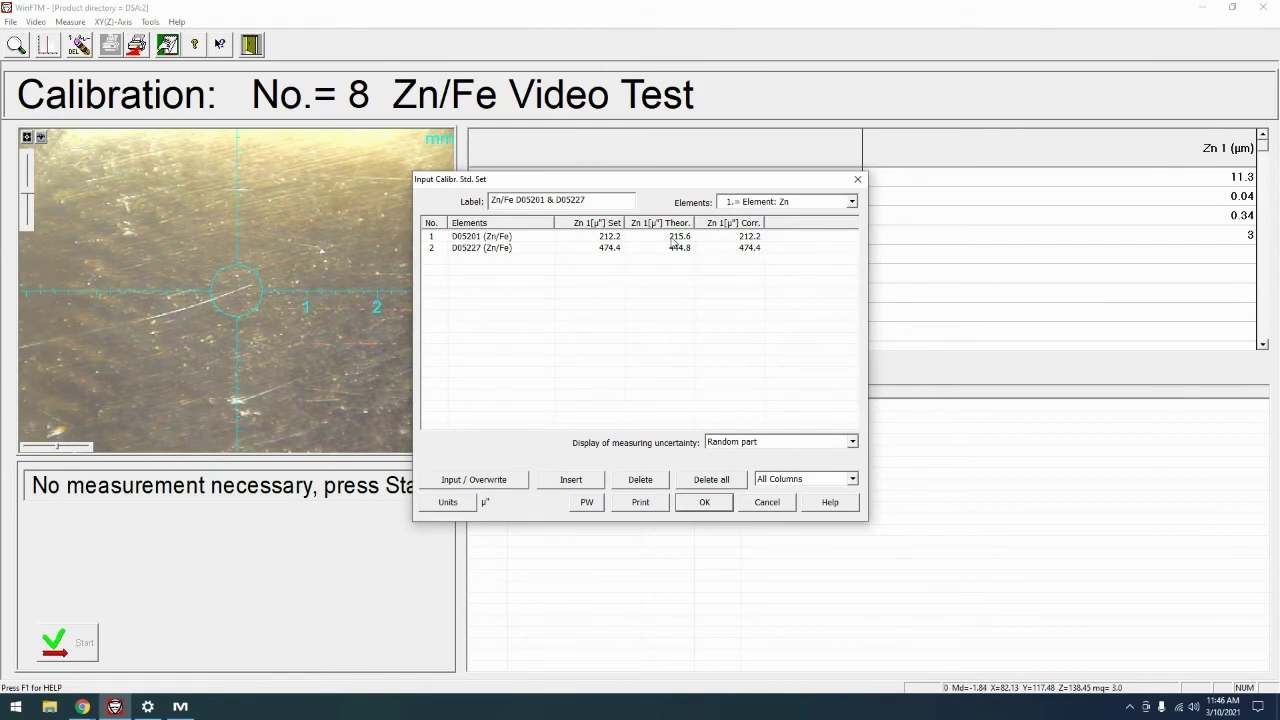
Move the calibration summary aside to review the readings, then accept the two-standard calibration
{"action": "left_click_drag", "start_coordinate": [672, 185], "coordinate": [413, 188]}
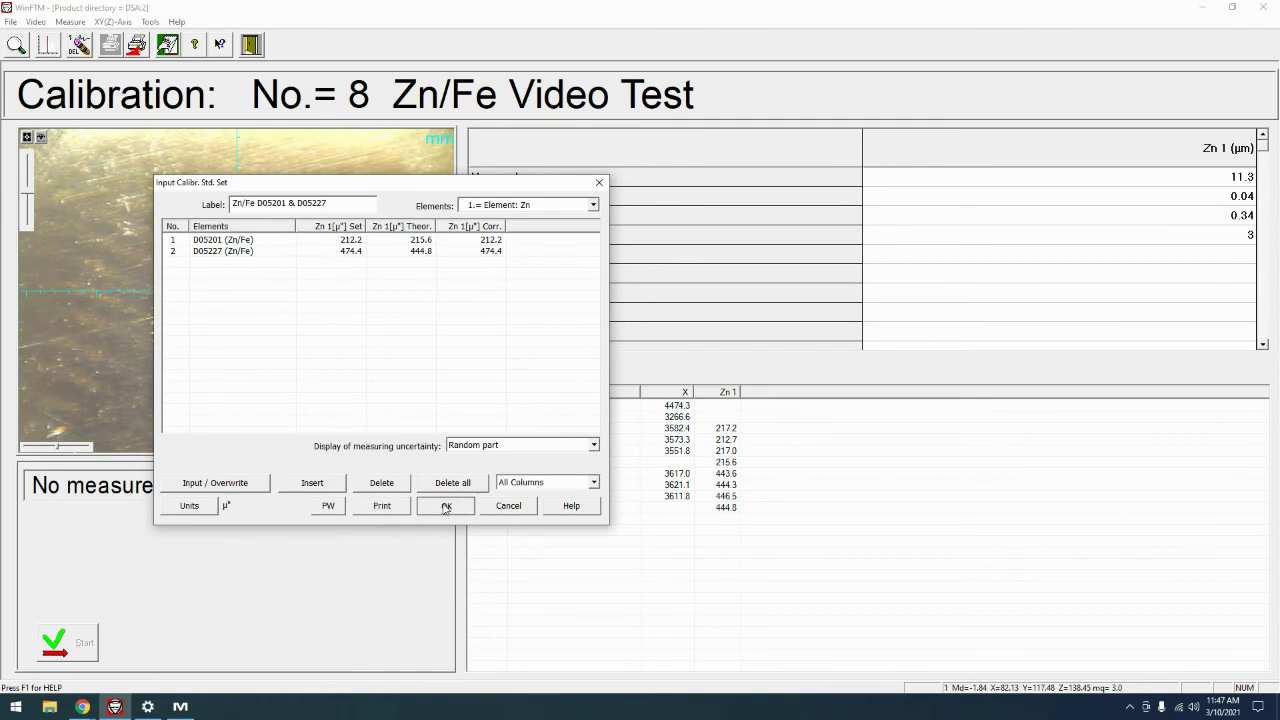
{"action": "left_click", "coordinate": [446, 505]}
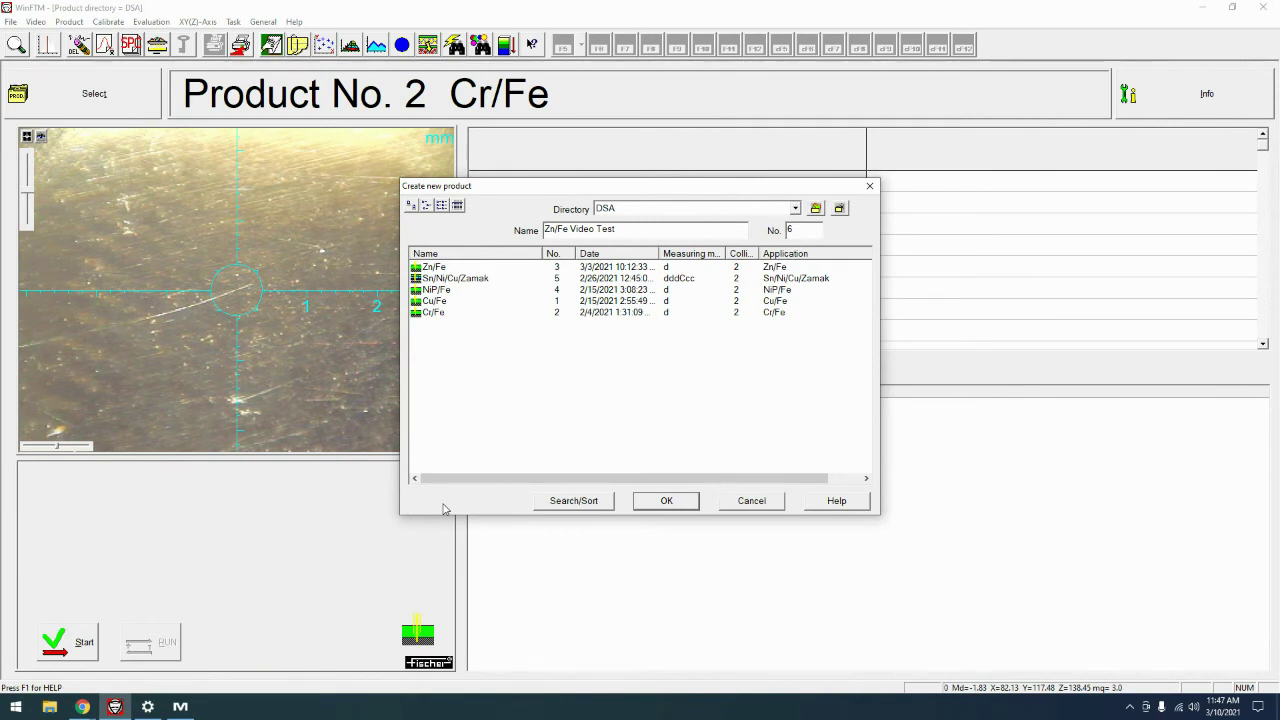
Keep DSA as the directory and create product No. 6 Zn/Fe Video Test
{"action": "left_click", "coordinate": [795, 209]}
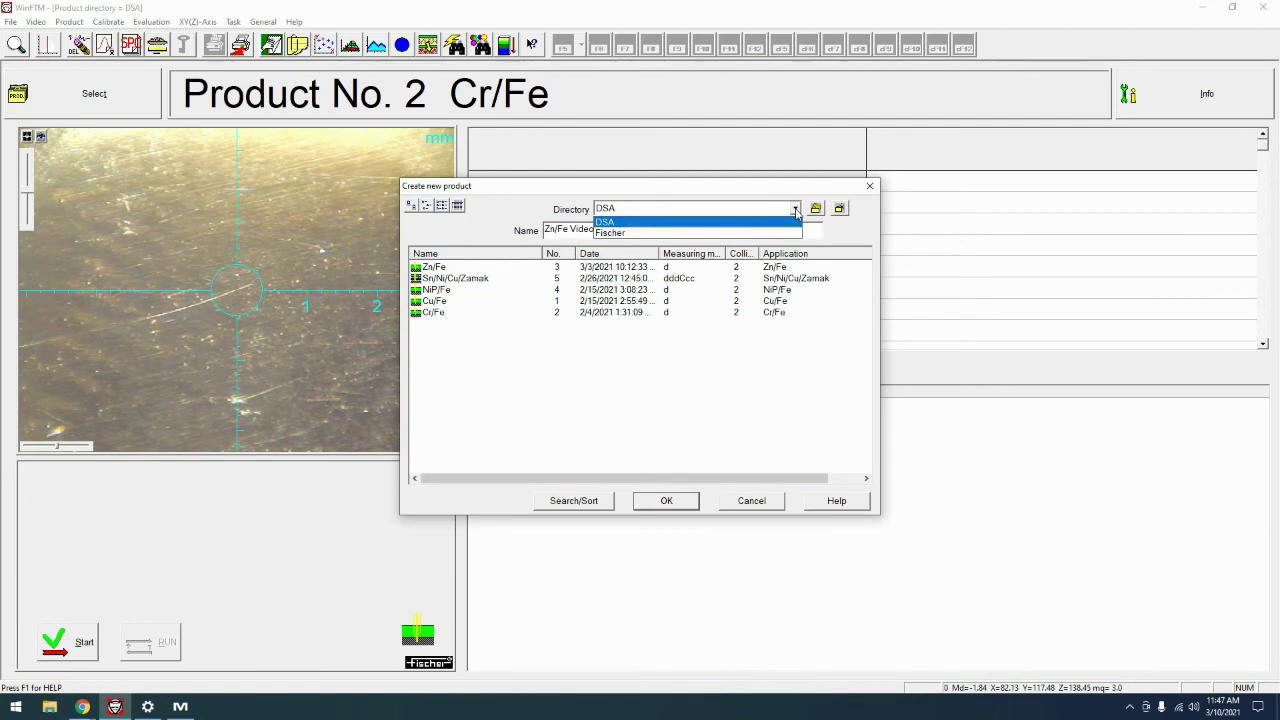
{"action": "left_click", "coordinate": [796, 212]}
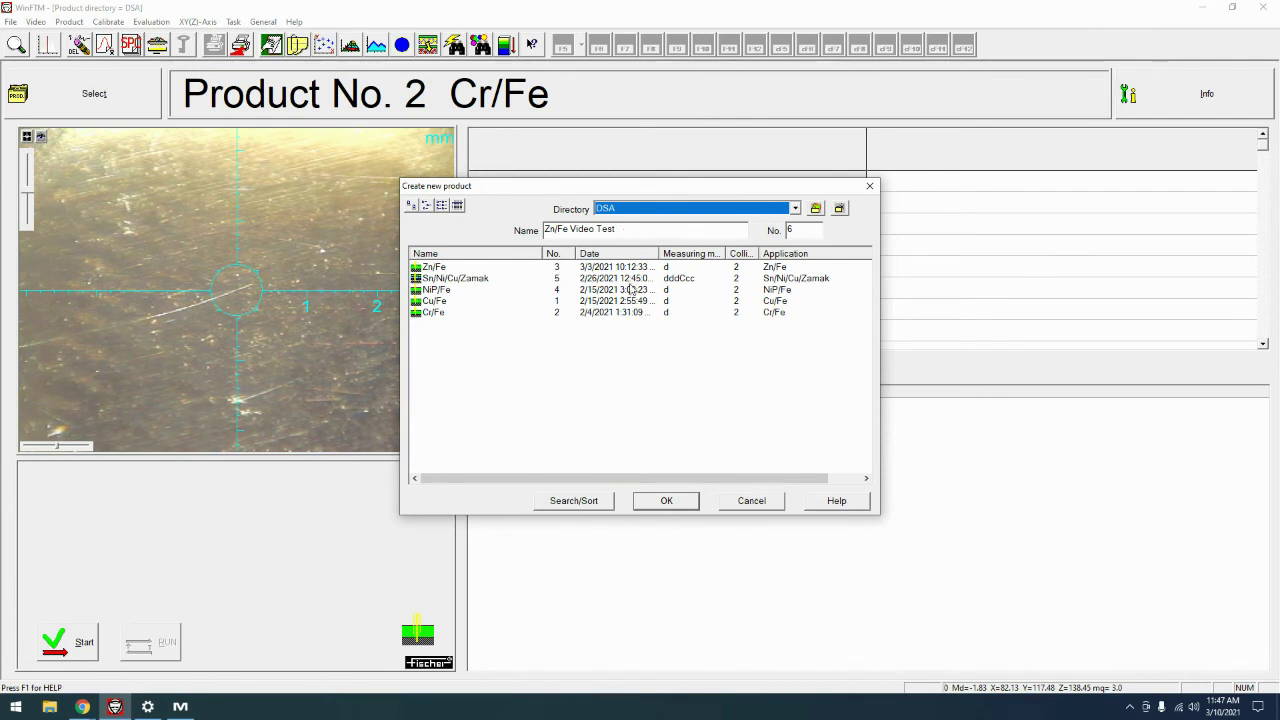
{"action": "left_click", "coordinate": [665, 500]}
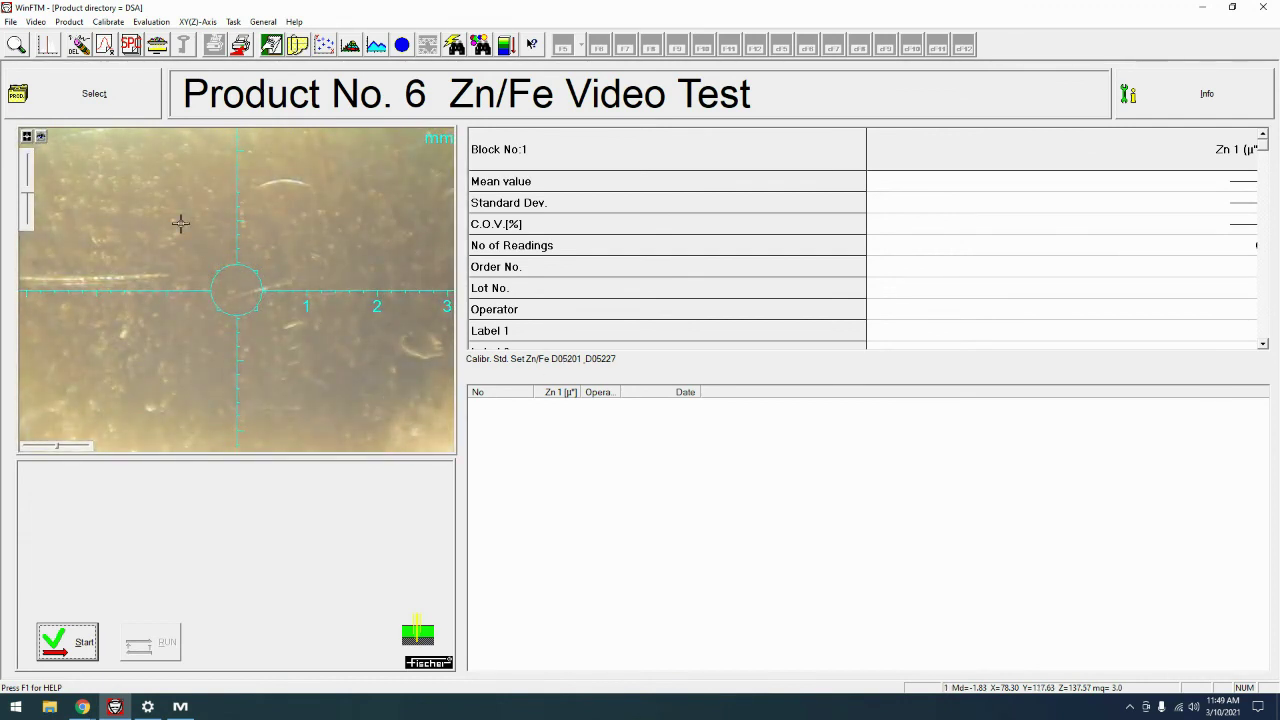
Autofocus on the 325.3 check standard and measure it, recording 313.8 in Block 1
{"action": "left_click", "coordinate": [41, 137]}
{"action": "left_click", "coordinate": [68, 646]}
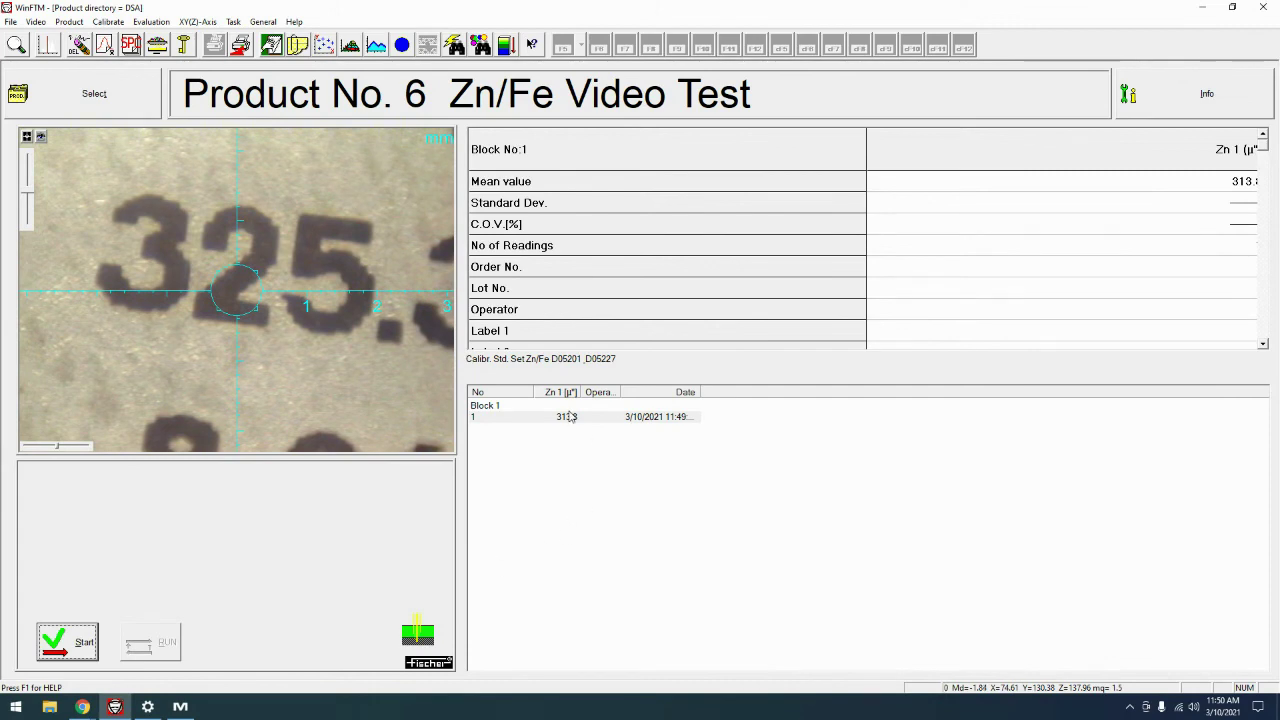
Divide 313.8 by 325.3 in Calculator (about 0.965), then clear and close it
{"action": "left_click", "coordinate": [16, 707]}
{"action": "left_click", "coordinate": [94, 506]}
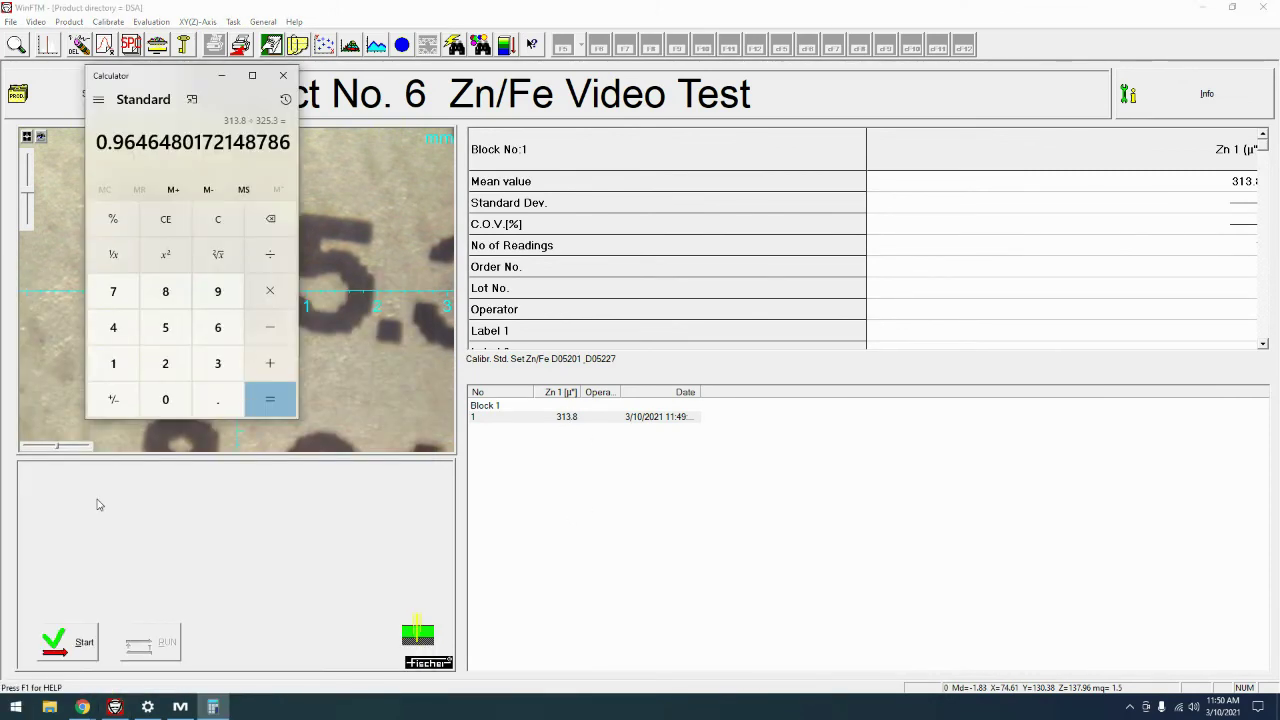
{"action": "left_click", "coordinate": [226, 231]}
{"action": "left_click", "coordinate": [283, 75]}
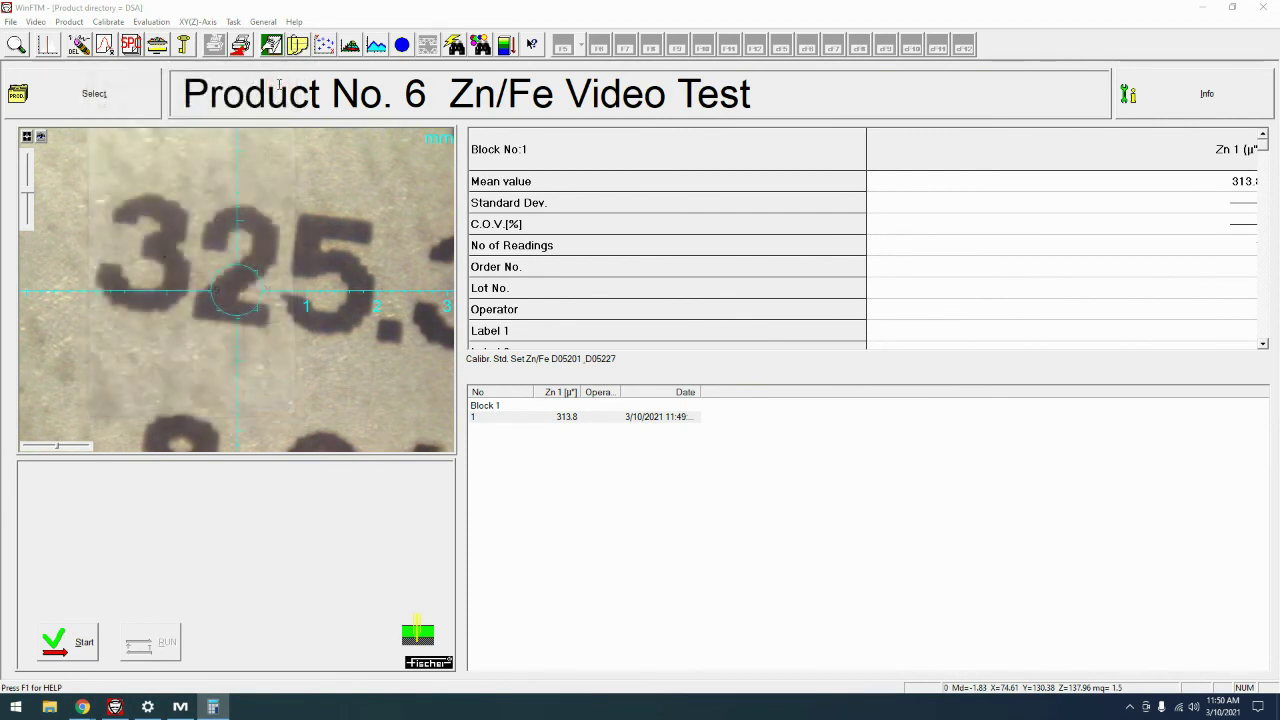